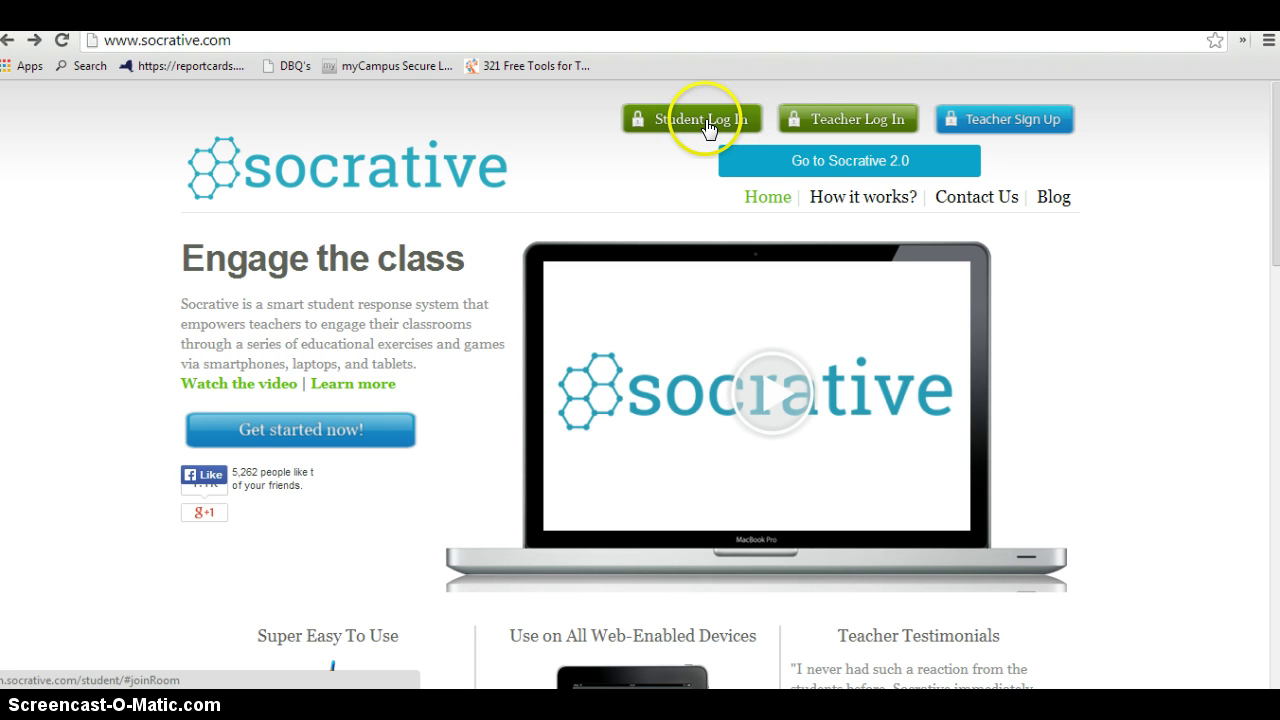
Open the teacher login page and enter the teacher account's e-mail and password
left_click(848, 120)
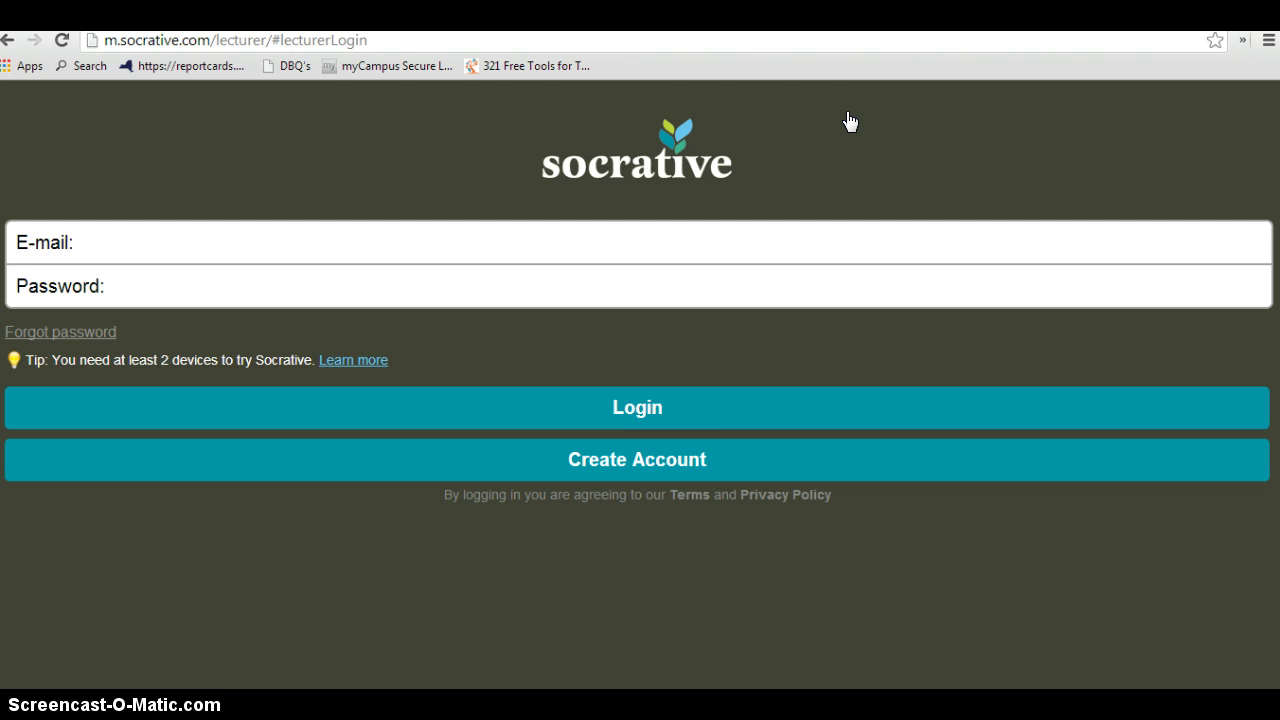
left_click(516, 116)
left_click(90, 241)
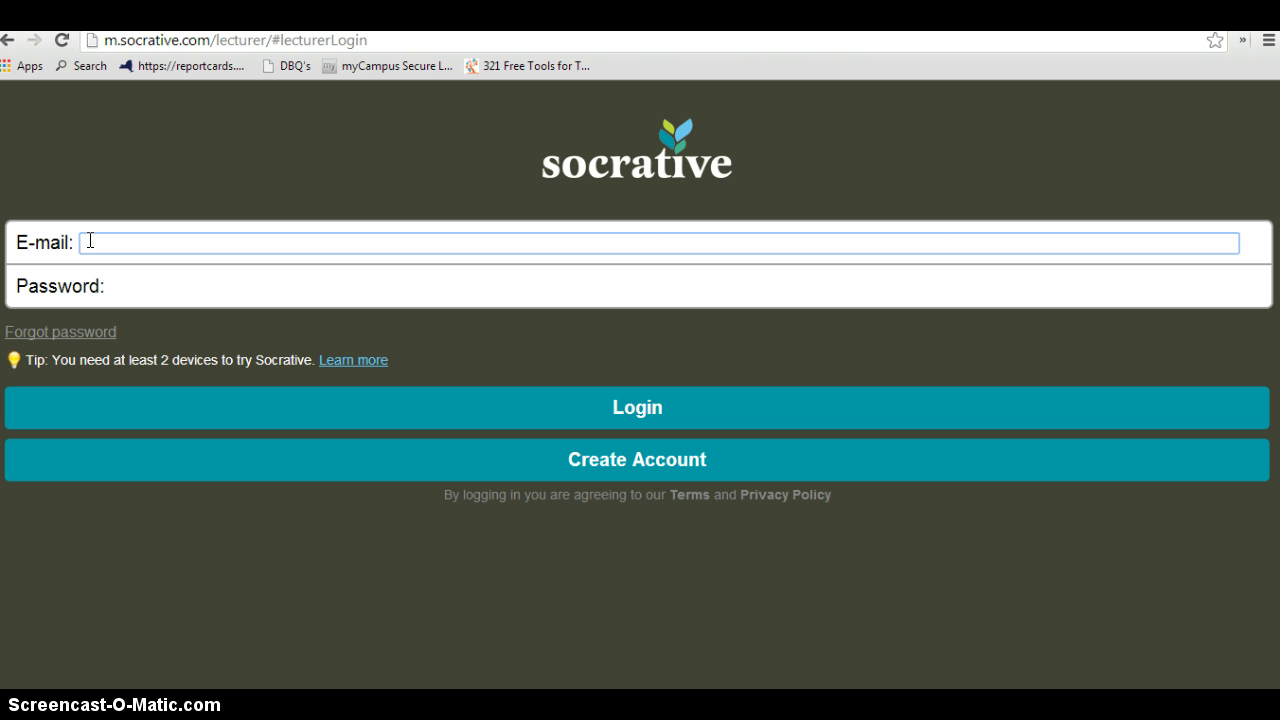
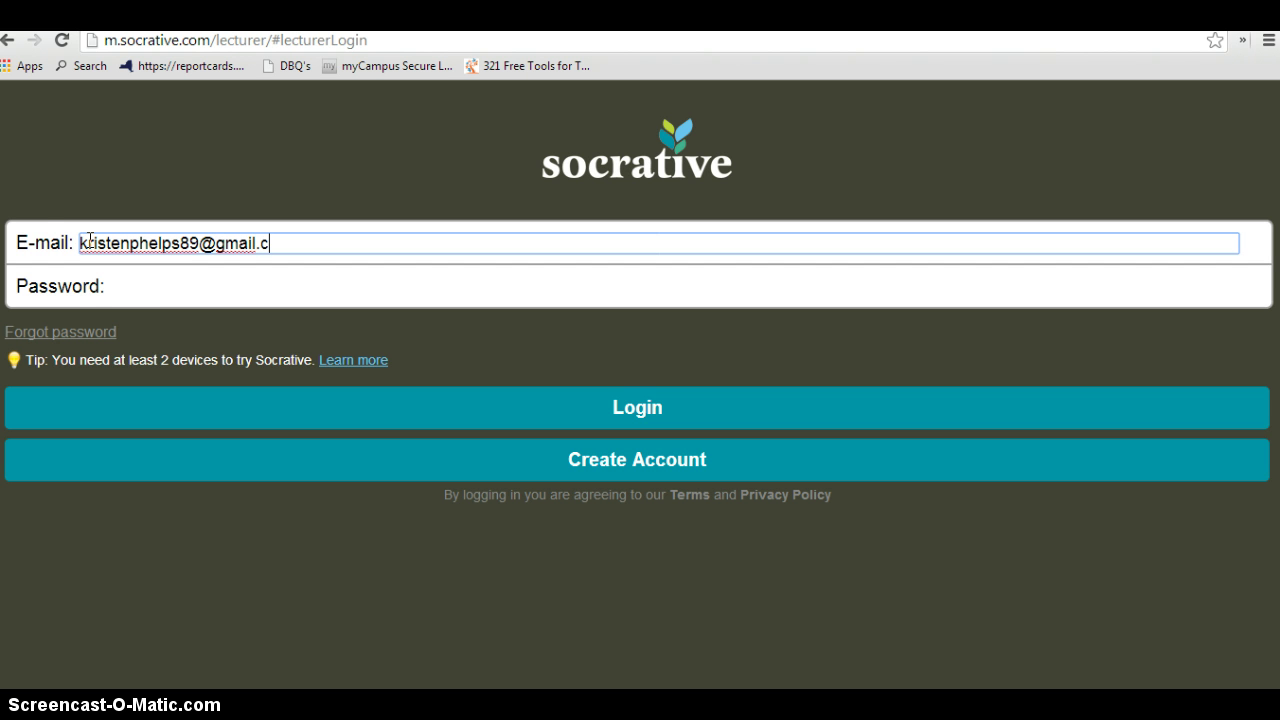
left_click(111, 285)
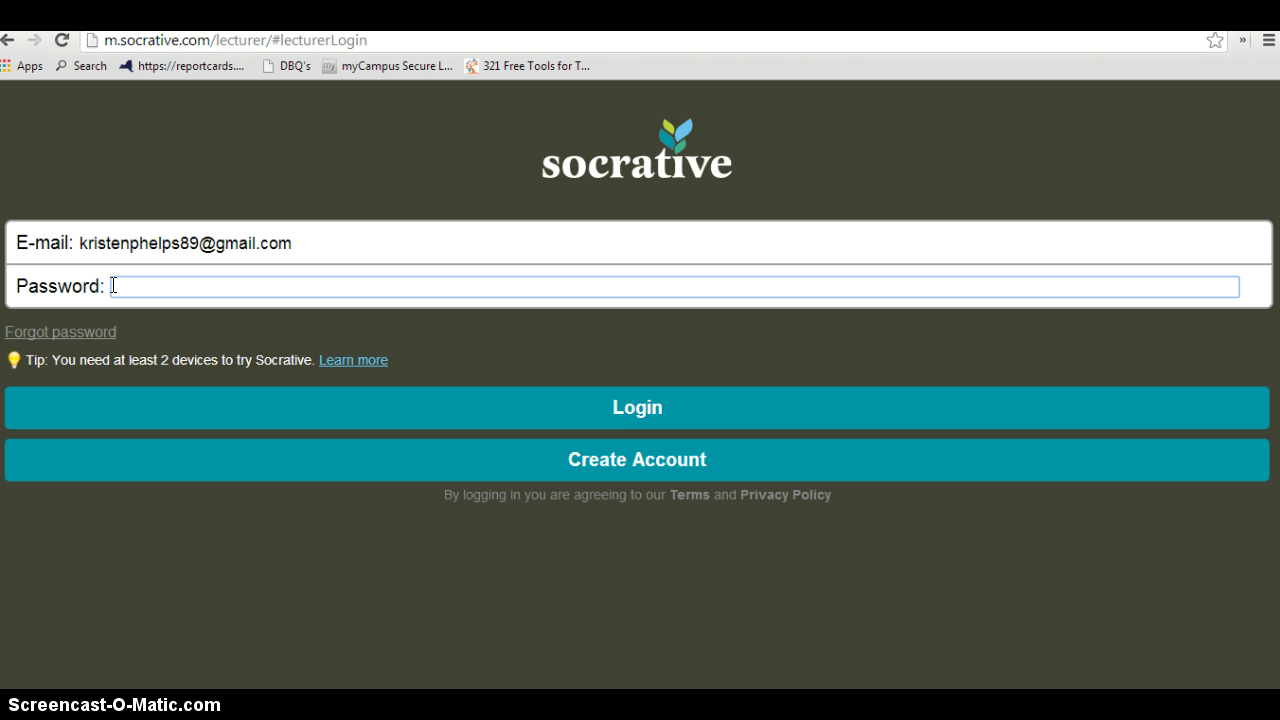
type("•••••••••••")
left_click(421, 341)
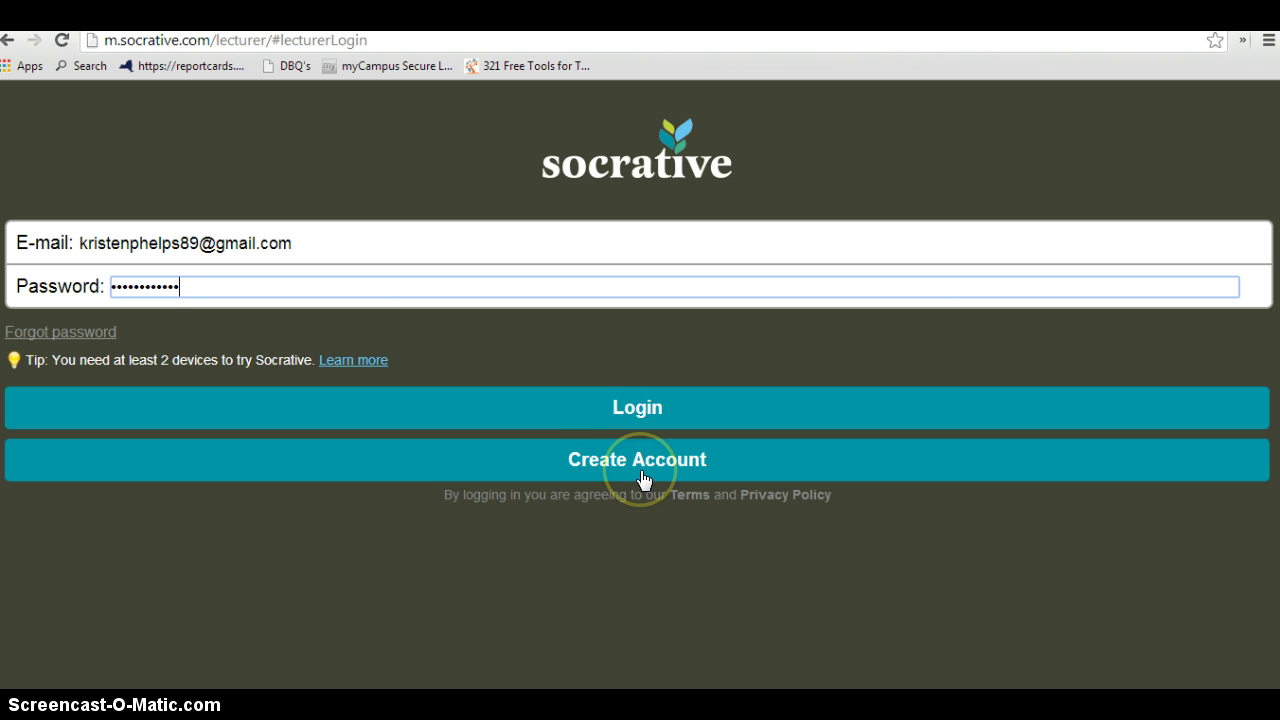
left_click(638, 421)
Log in to reach the dashboard listing Multiple Choice, True/False, Short Answer and quiz activities
left_click(636, 420)
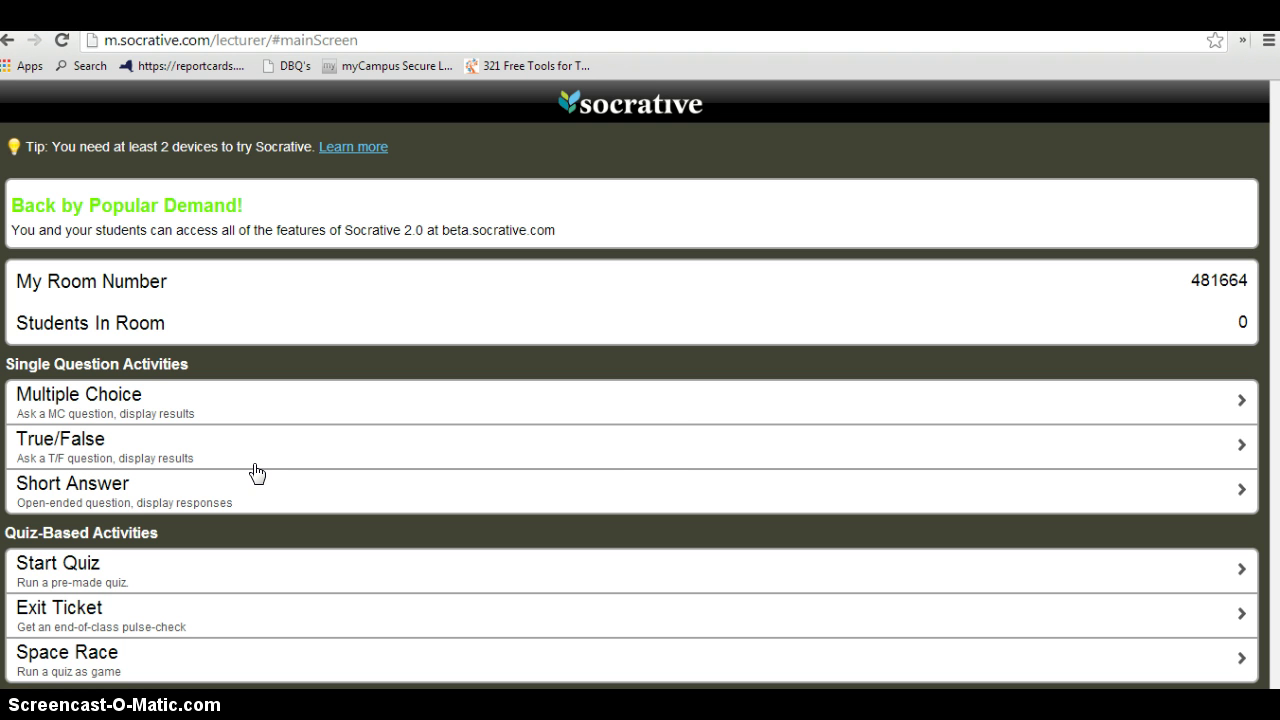
Launch a True/False question, review the one-True, zero-False vote chart, then end it
left_click(648, 457)
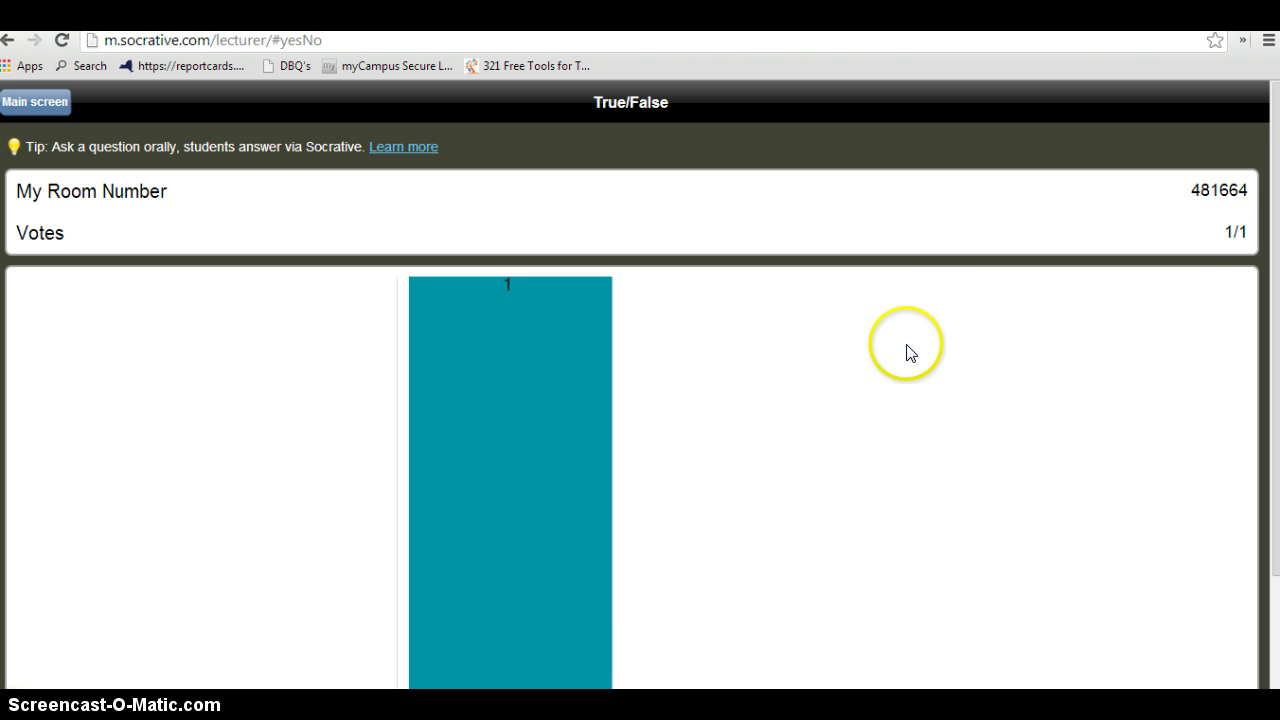
scroll(906, 350, "down", 2)
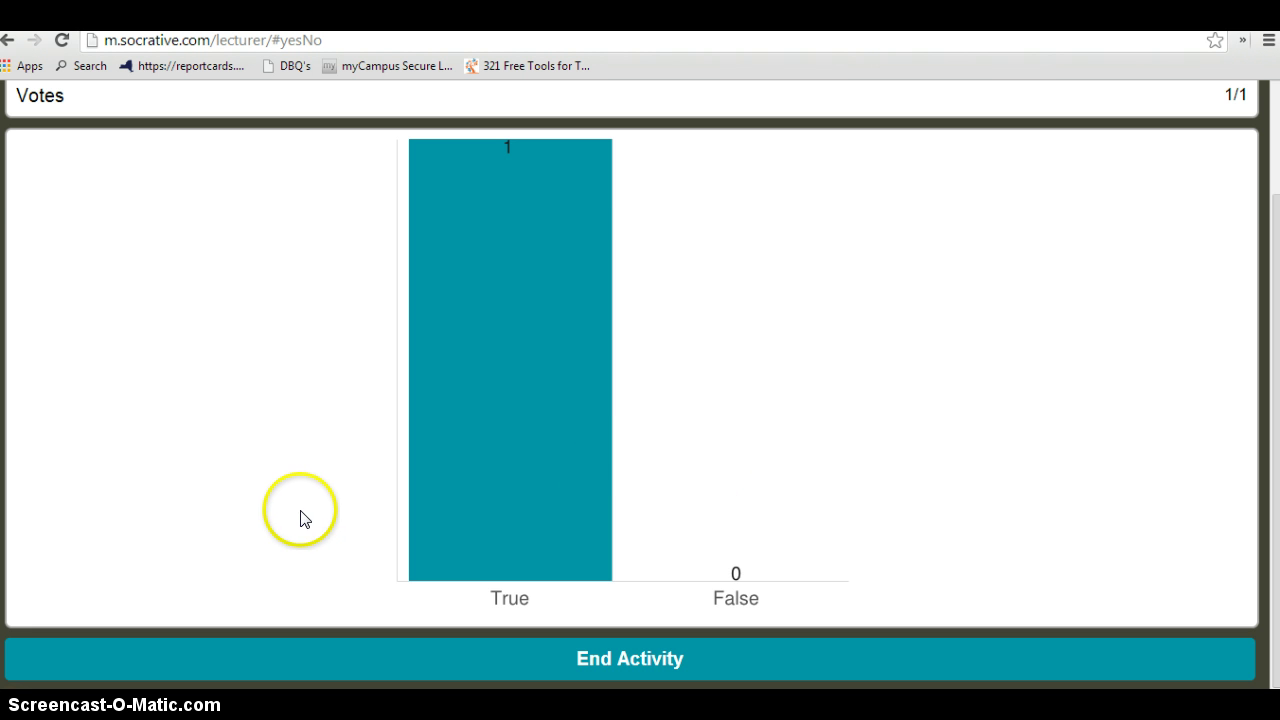
scroll(300, 520, "up", 2)
scroll(300, 517, "down", 2)
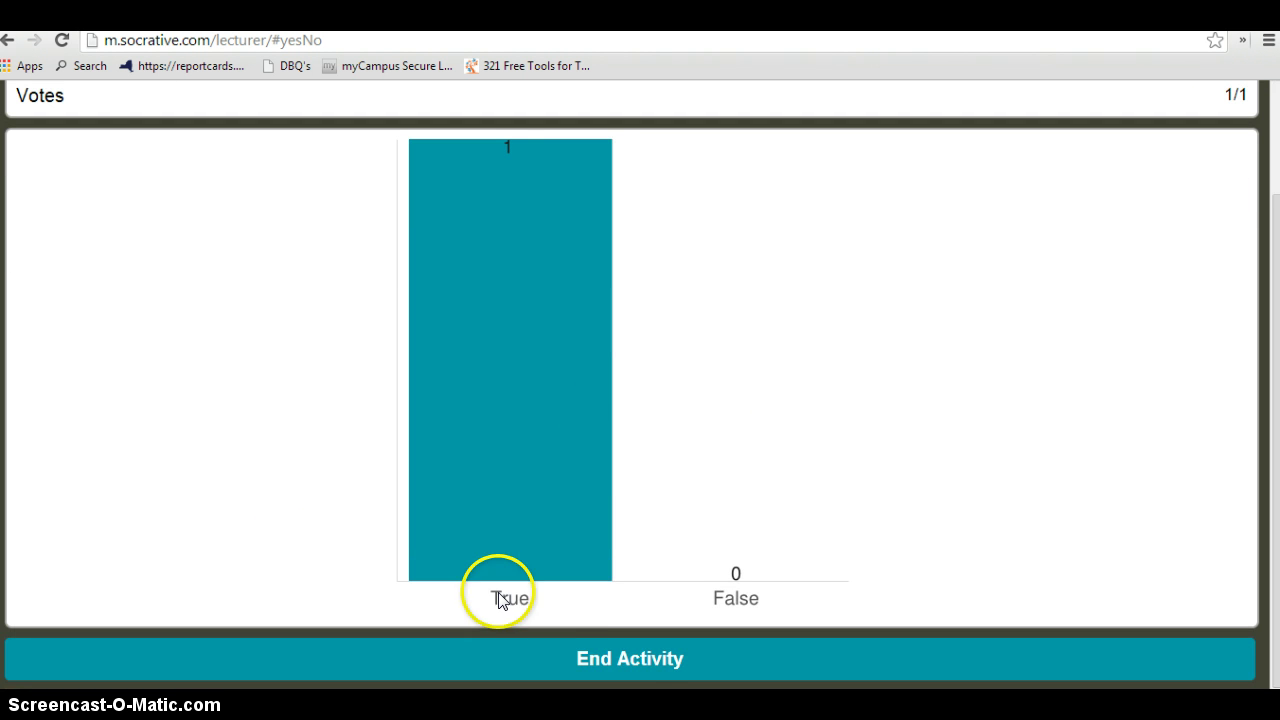
left_click(646, 657)
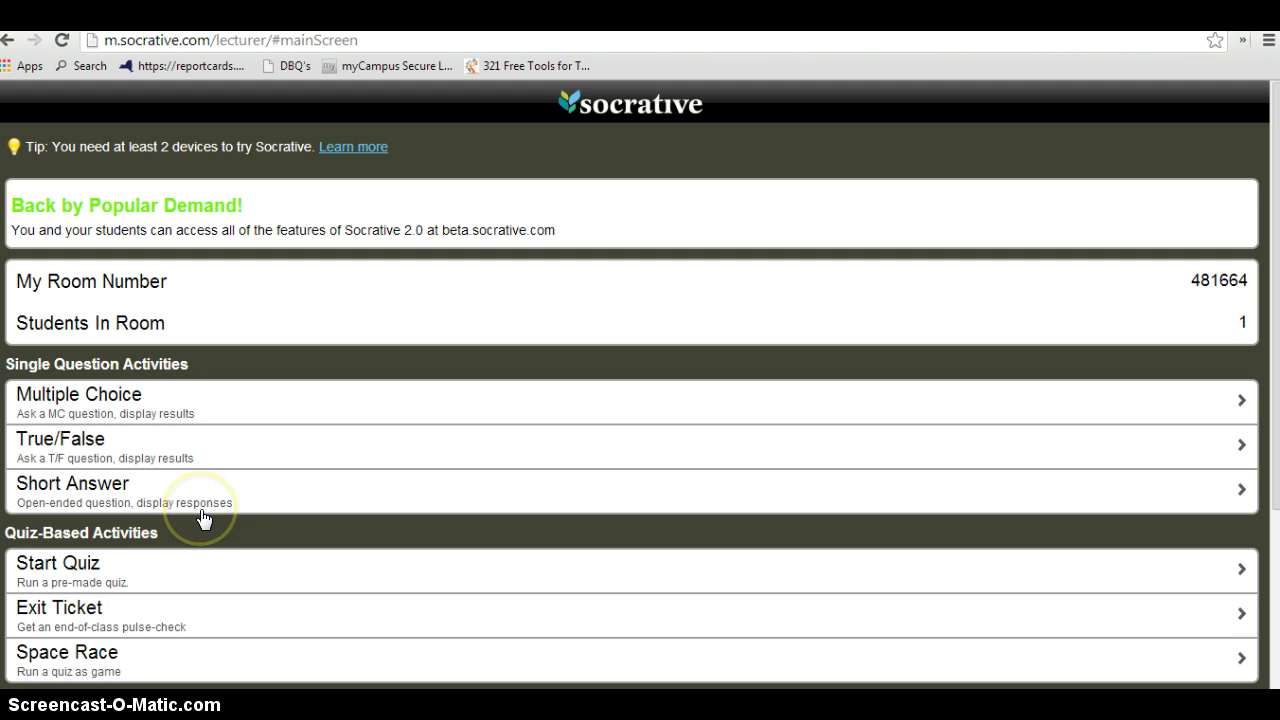
Scroll down the dashboard and go to Manage Quizzes
scroll(203, 518, "down", 3)
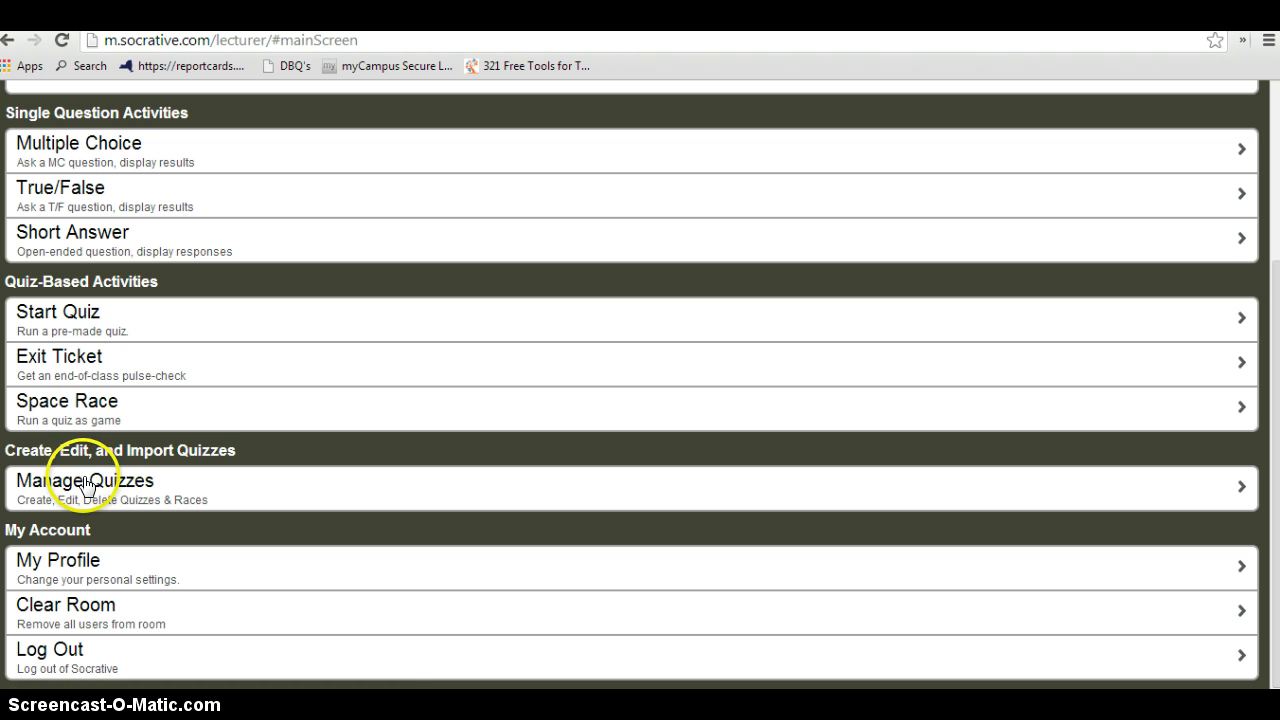
left_click(85, 480)
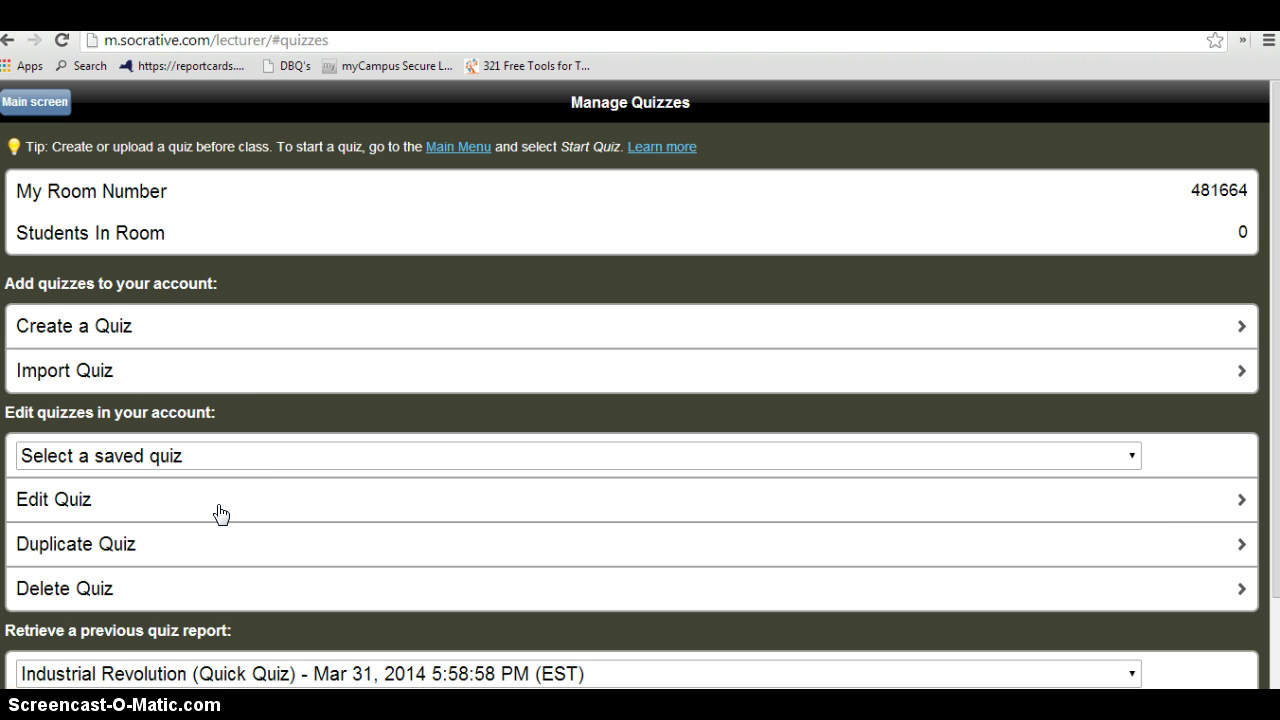
Create a new quiz and name it 'Colors'
left_click(110, 328)
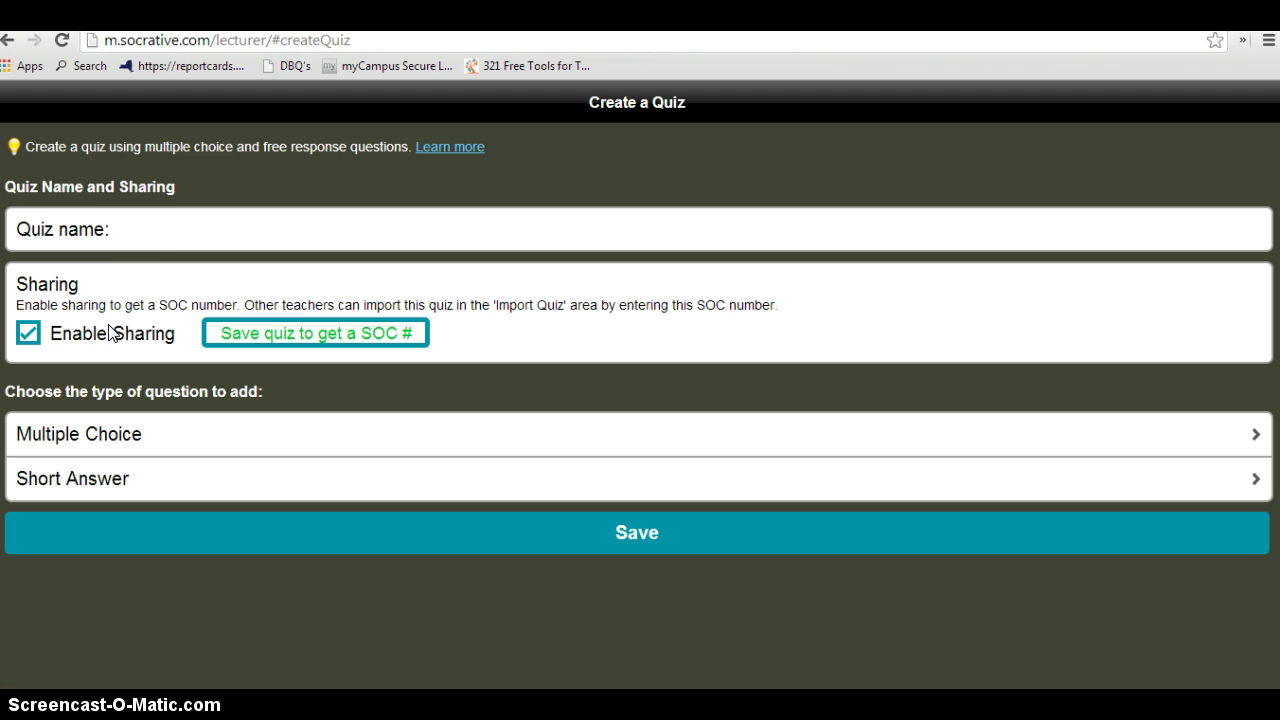
left_click(144, 228)
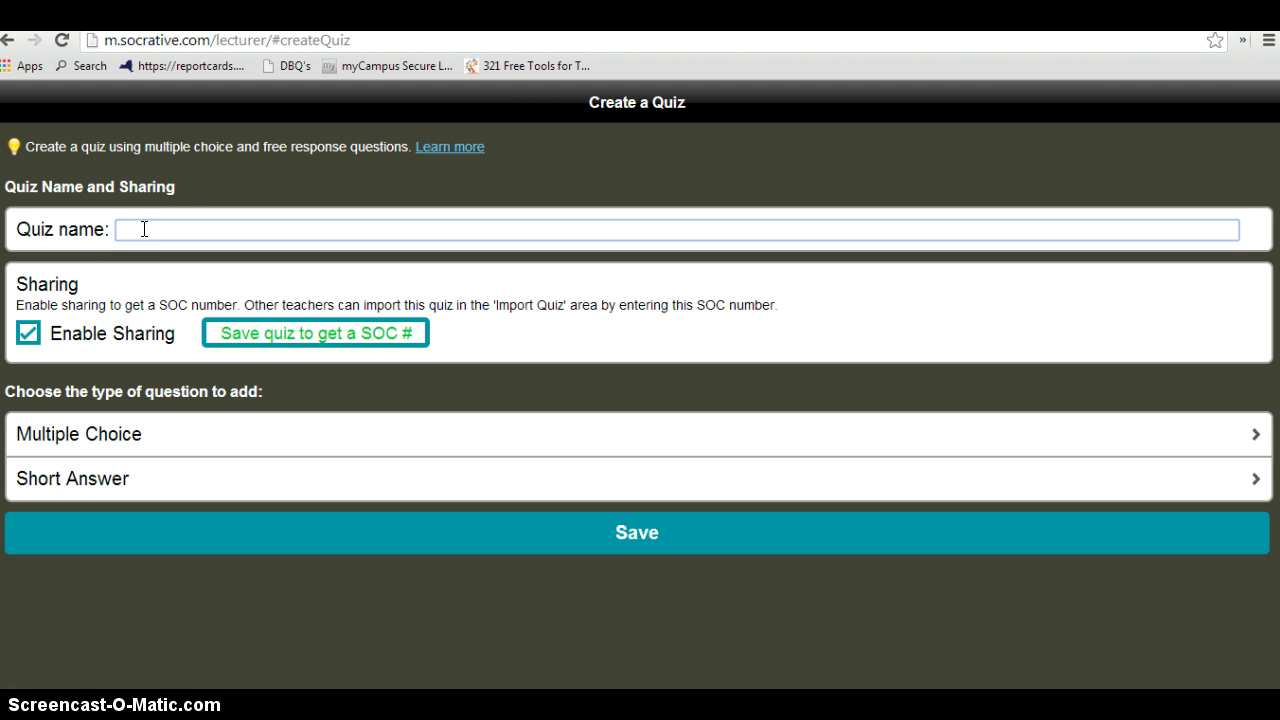
type("Colors")
Add a multiple-choice question reading 'What are the primary colors?'
left_click(125, 432)
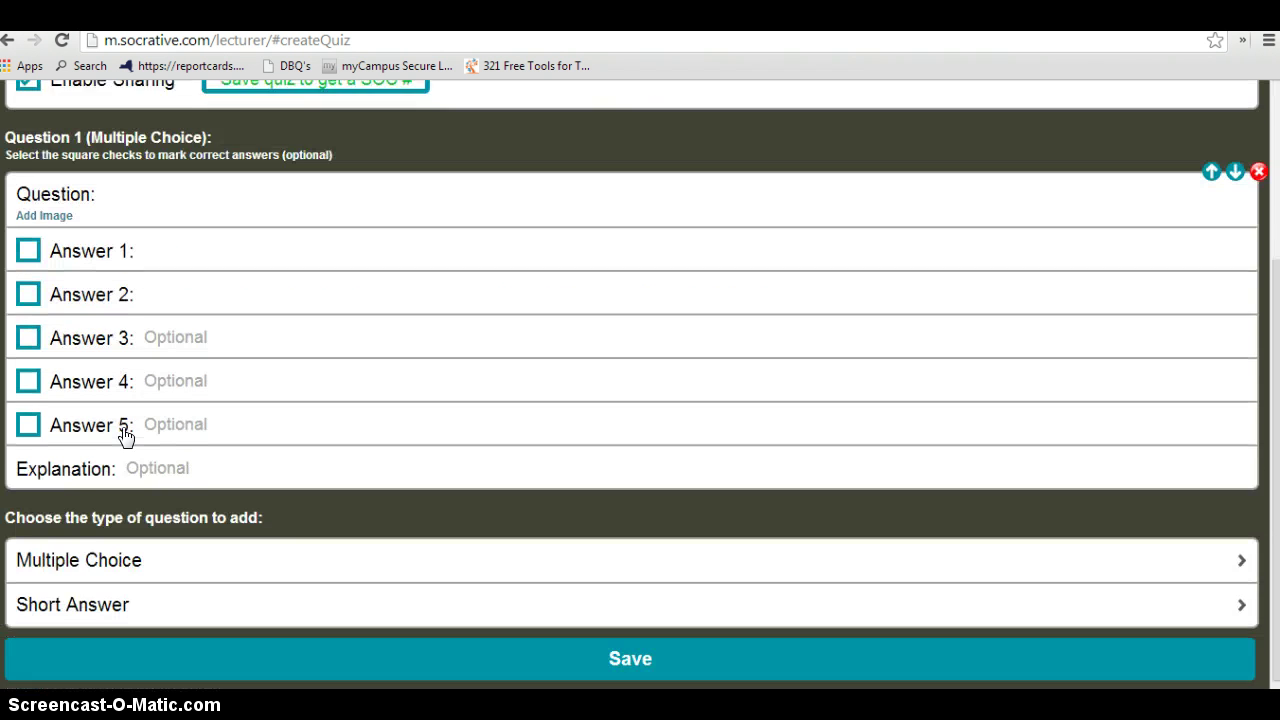
left_click(130, 187)
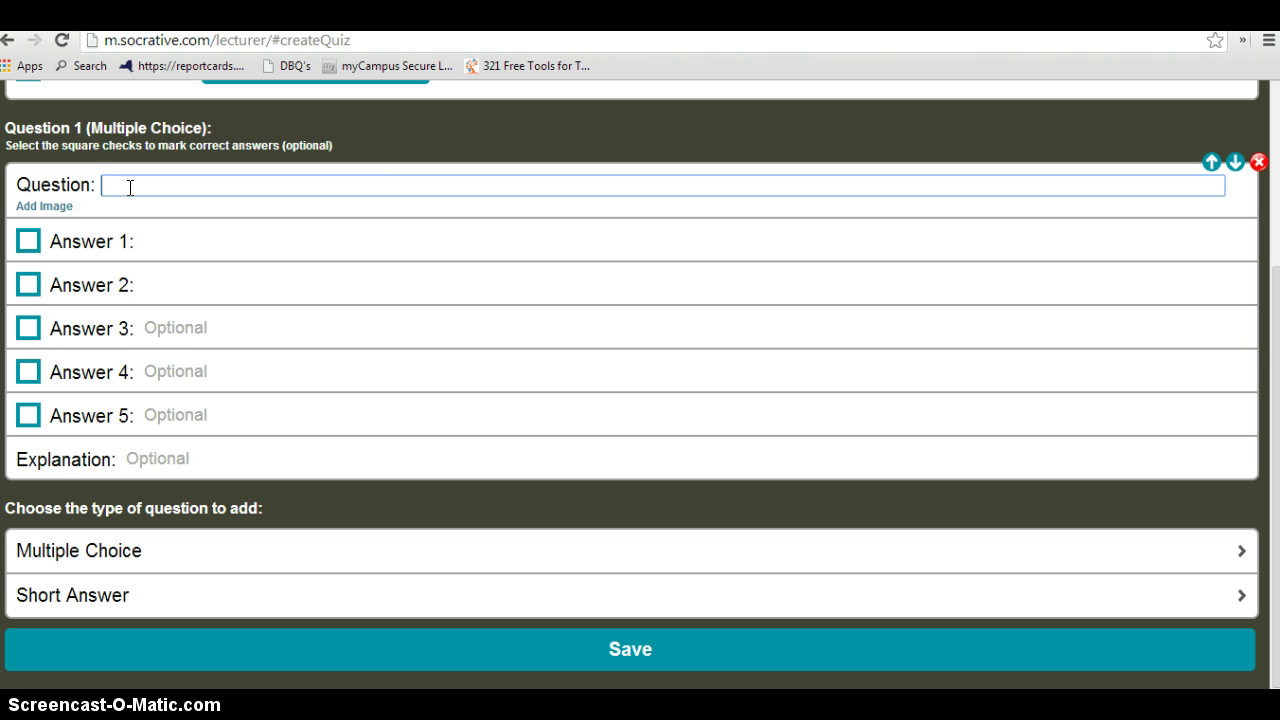
type("What are the primar")
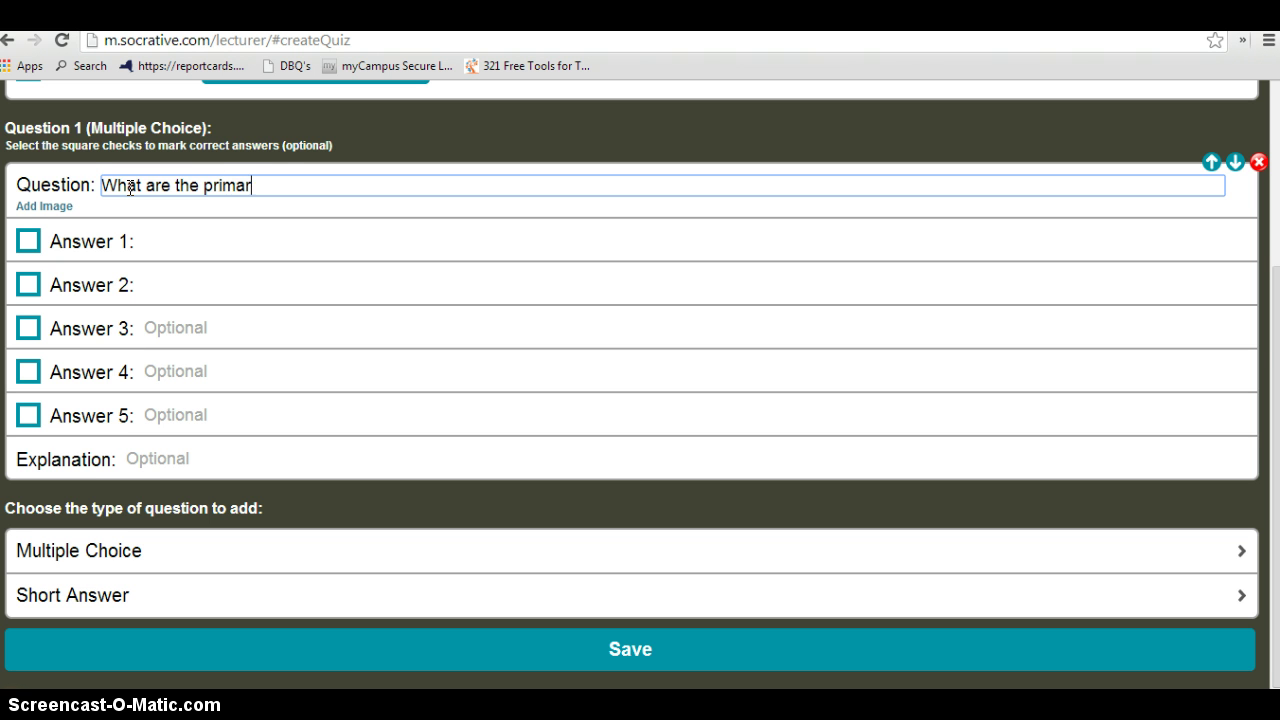
type("y colors?")
Enter answers 'Red, Blue, yellow' and 'Green, Orange Purple', marking the first correct
left_click(153, 244)
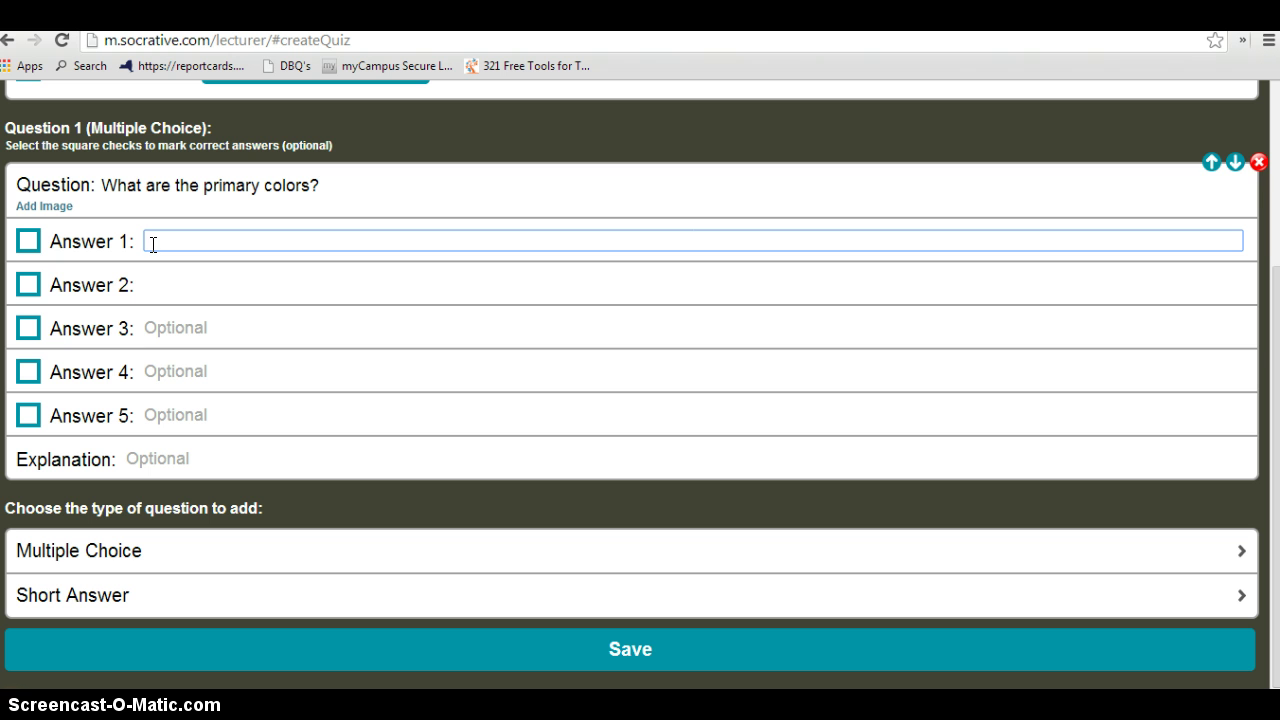
type("Red, Blue,")
left_click(249, 241)
type("yellow")
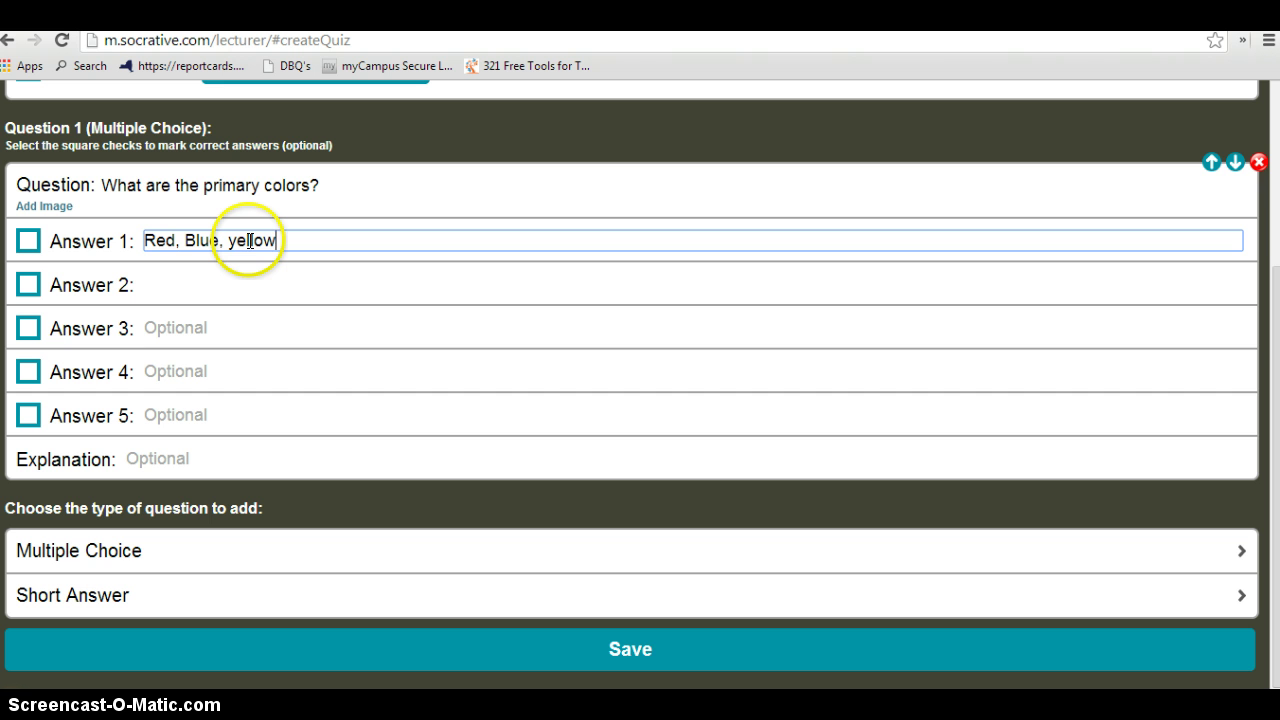
left_click(189, 281)
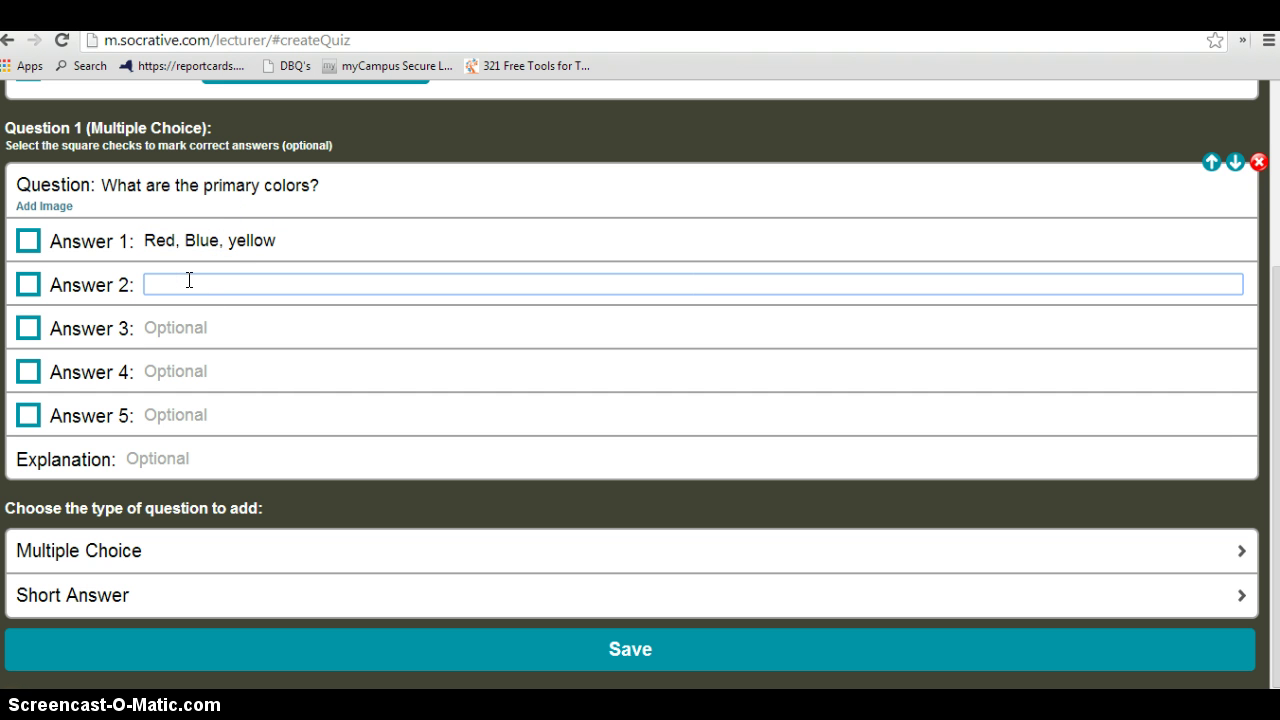
type("Green, Orange Purple")
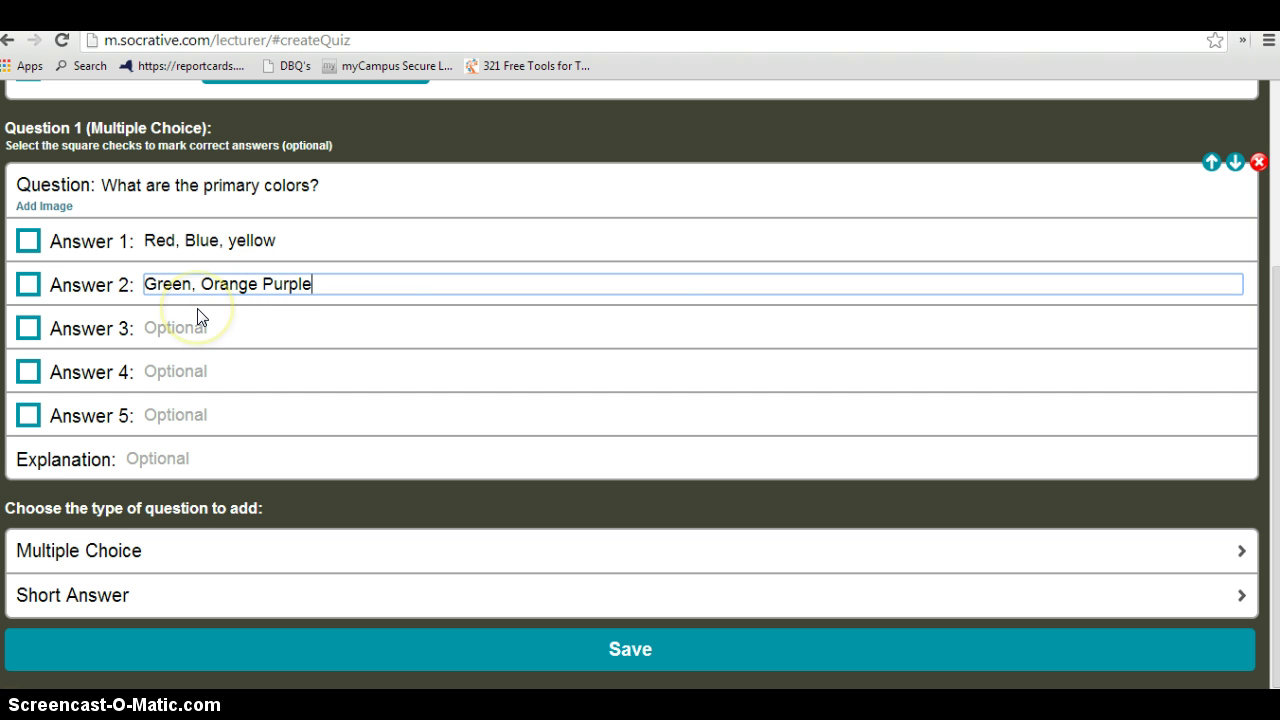
left_click(27, 241)
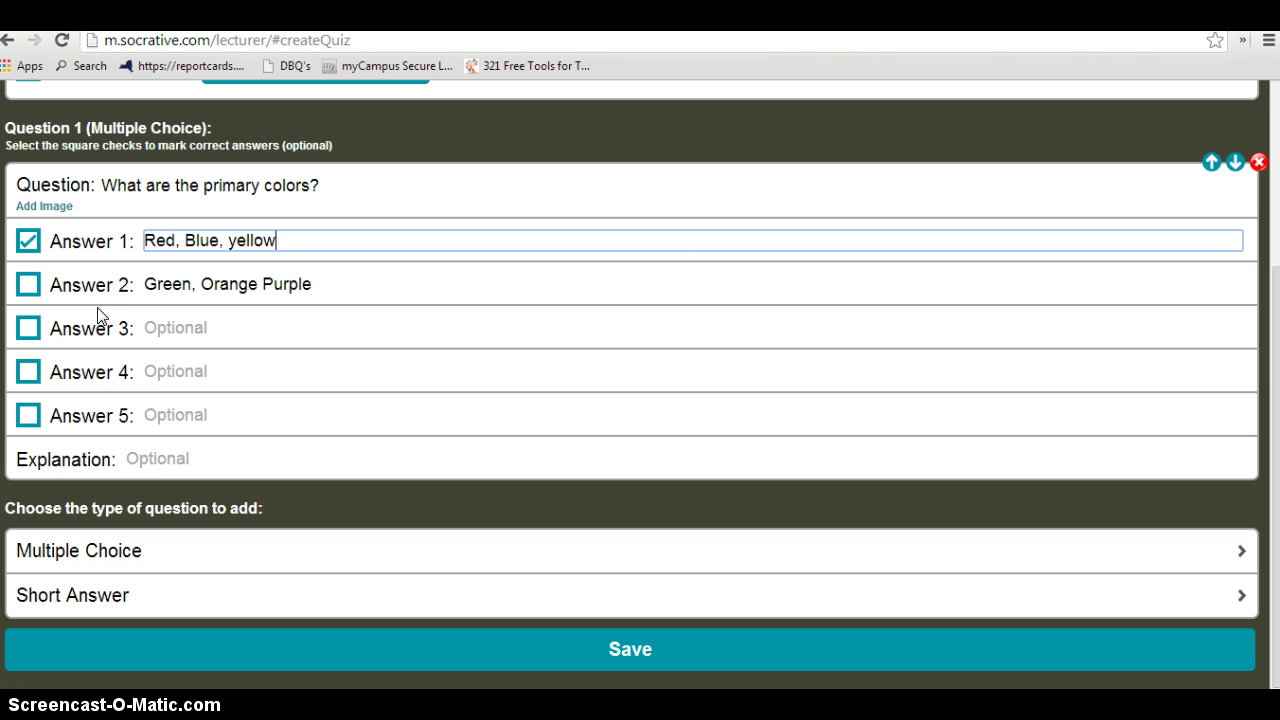
left_click(134, 457)
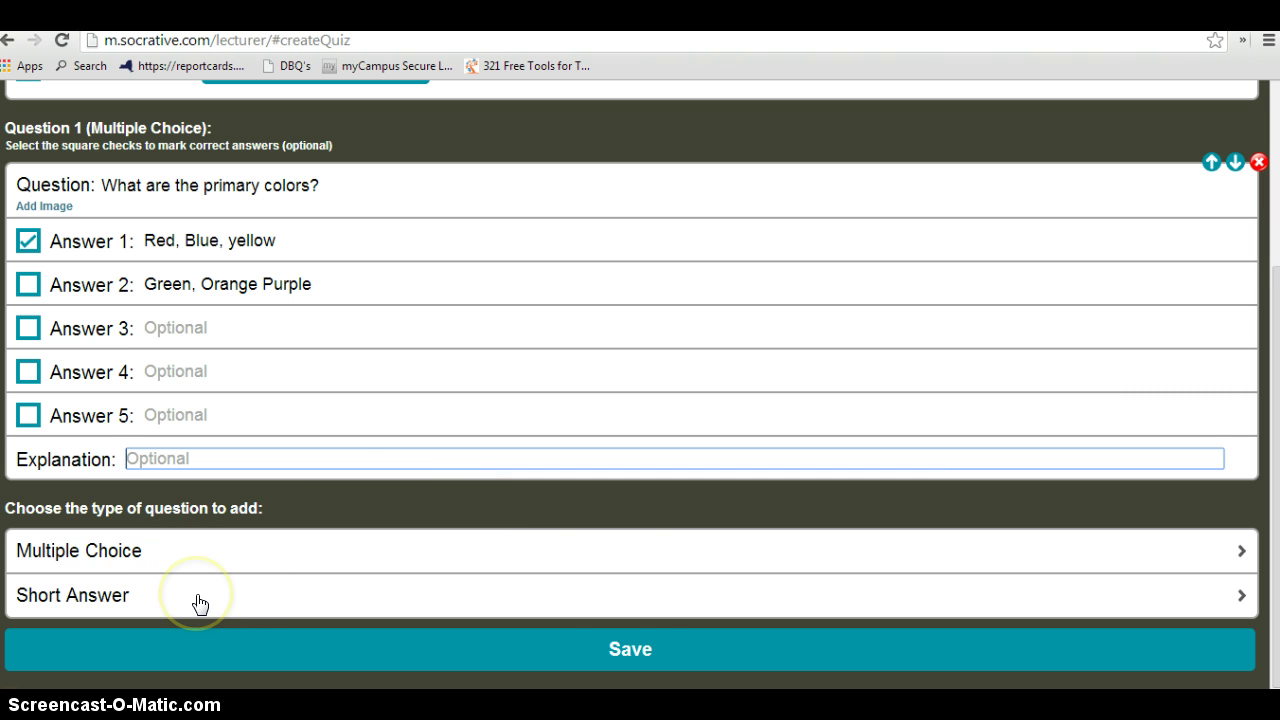
Save the Colors quiz, dismiss the confirmation, and glance at the previous-reports list
left_click(628, 651)
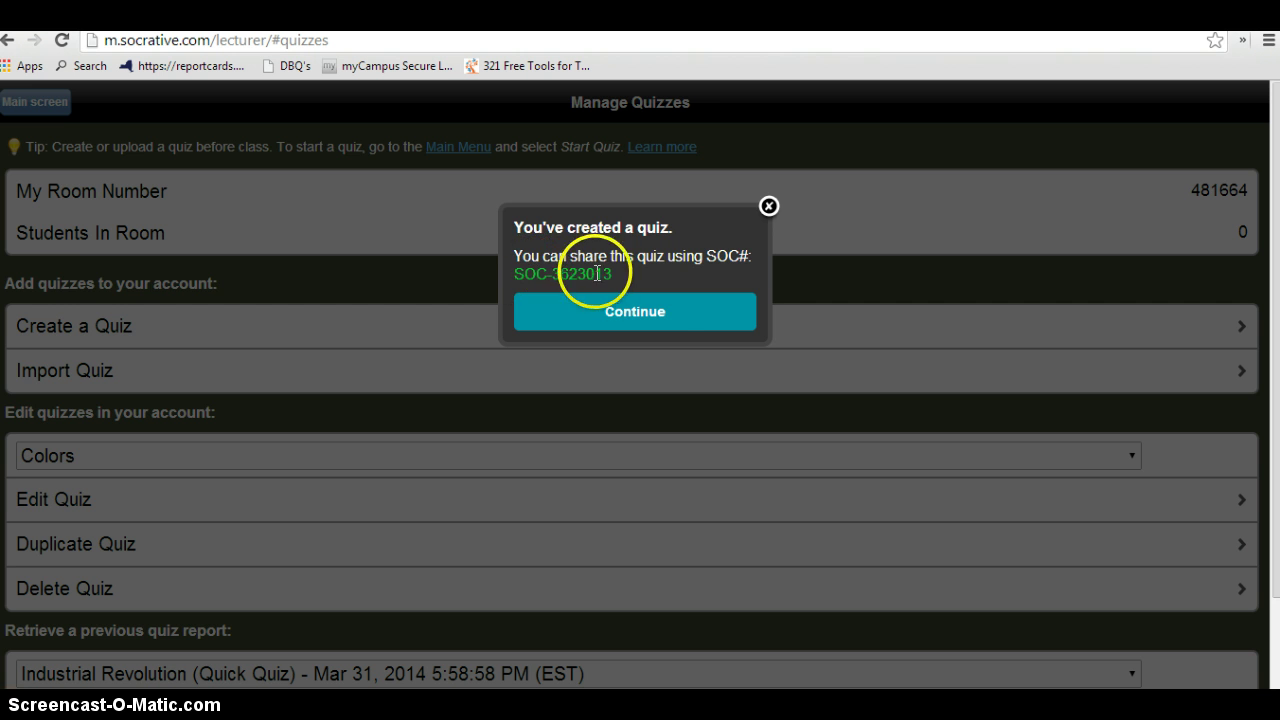
left_click(662, 316)
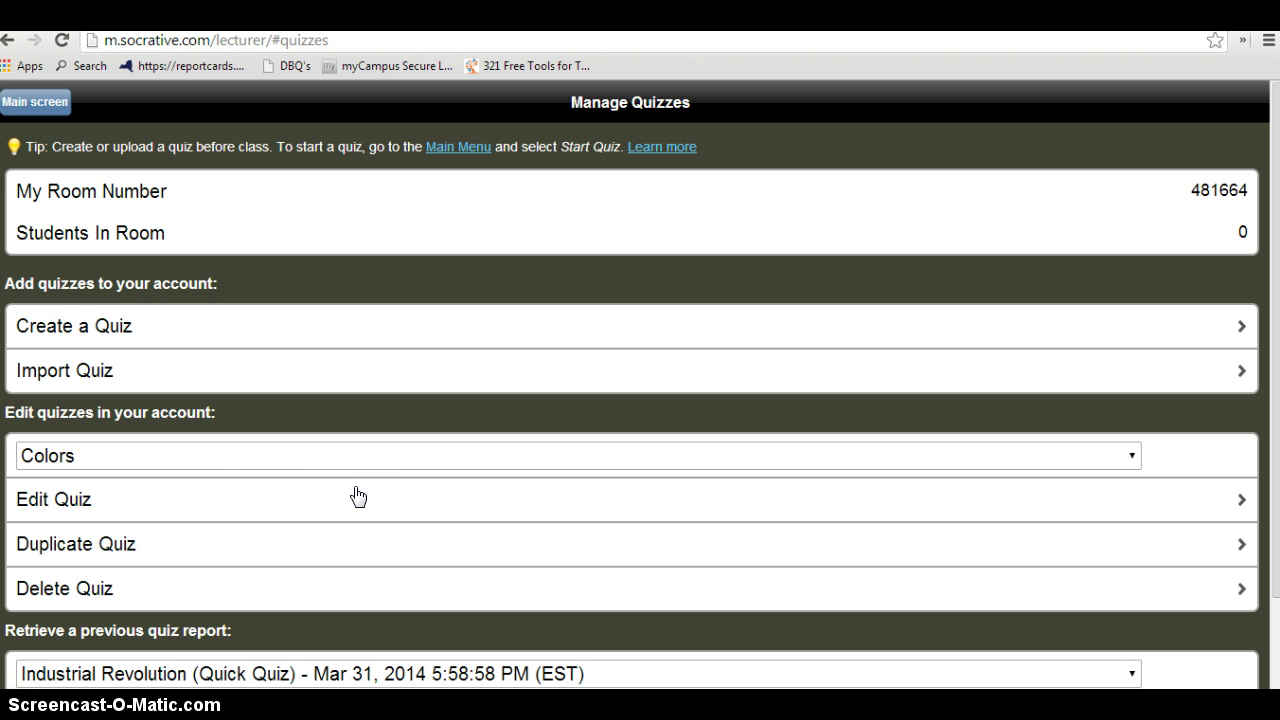
middle_click(306, 452)
scroll(310, 465, "down", 1)
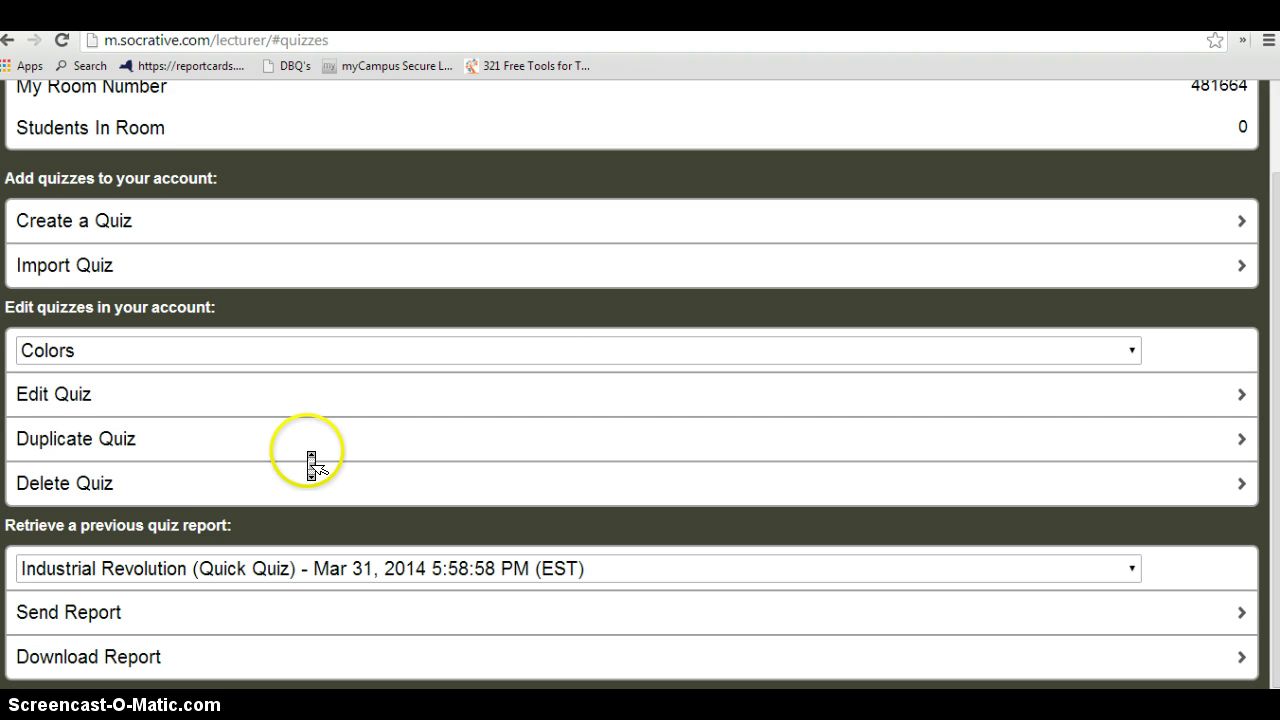
middle_click(310, 465)
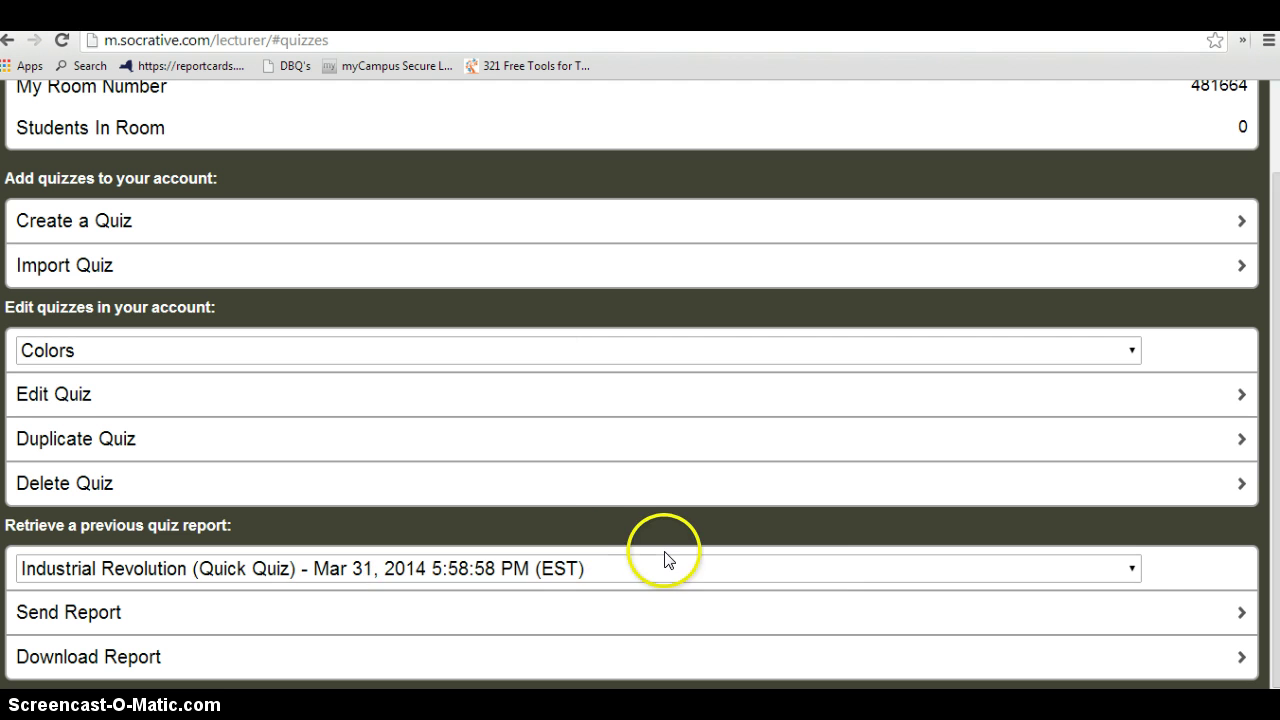
left_click(1132, 566)
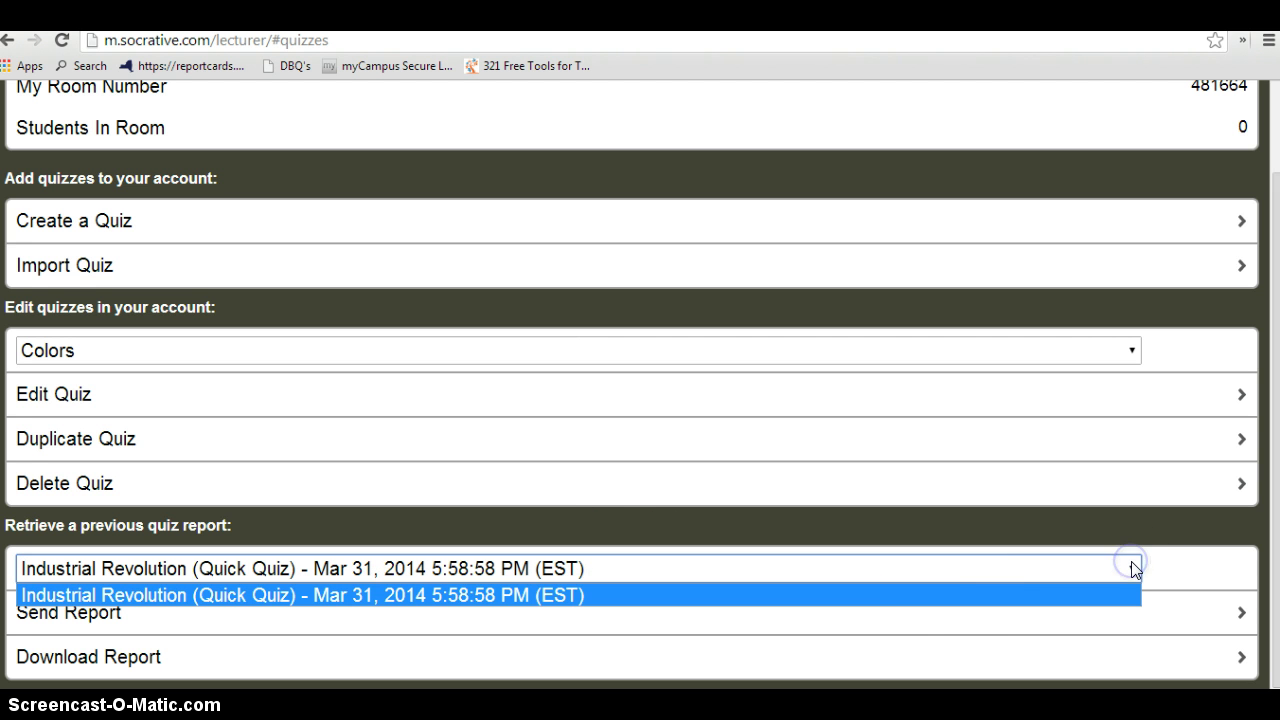
left_click(767, 513)
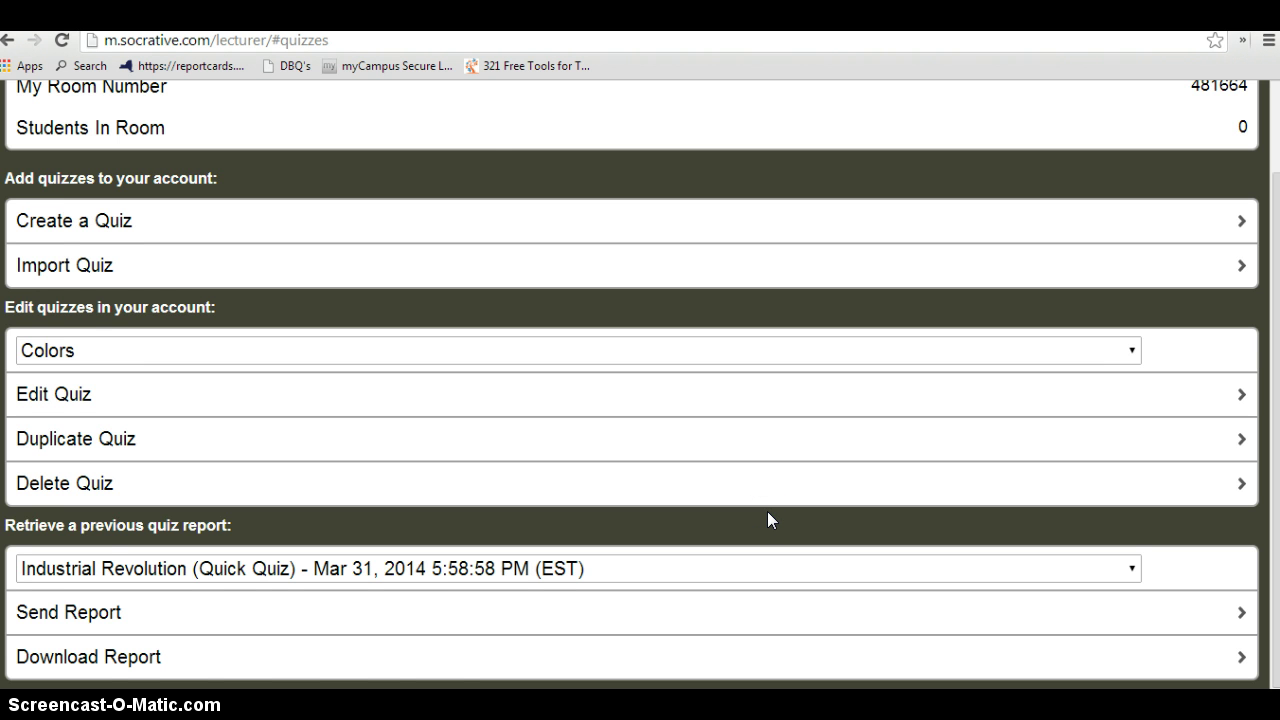
scroll(767, 511, "up", 1)
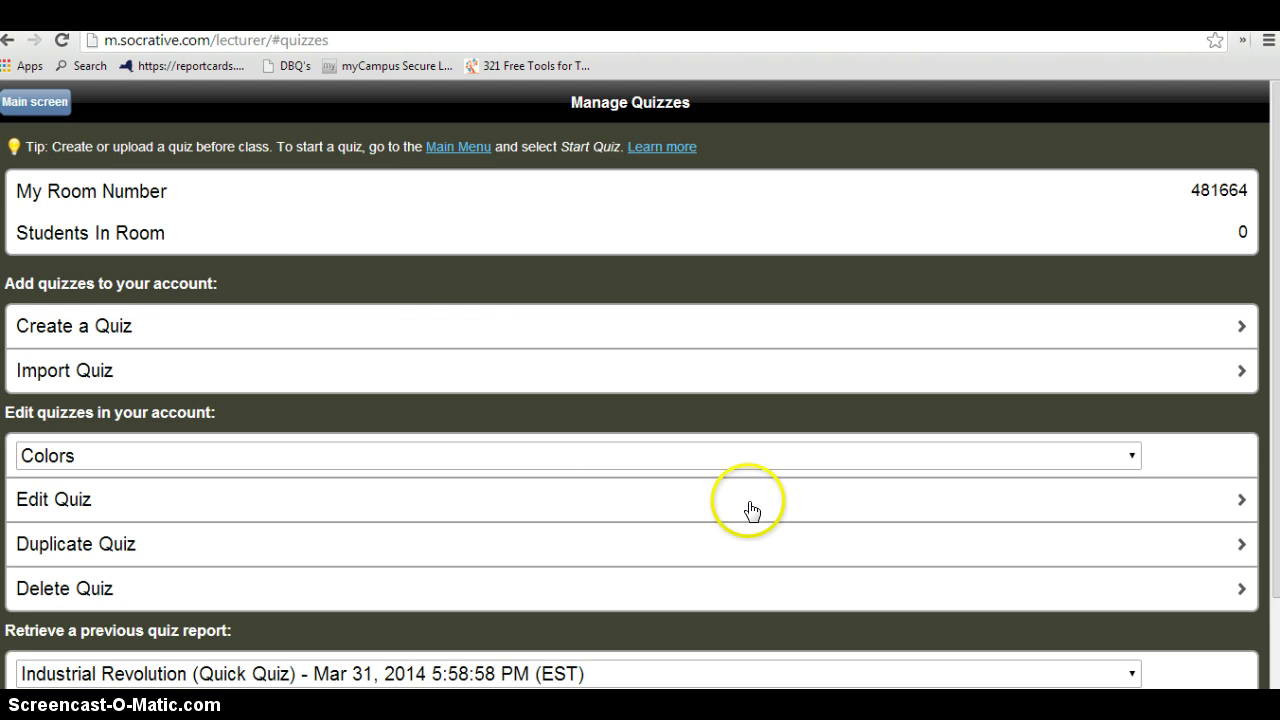
From the main screen, launch the Industrial Revolution quiz as a Student Paced Quiz
left_click(43, 102)
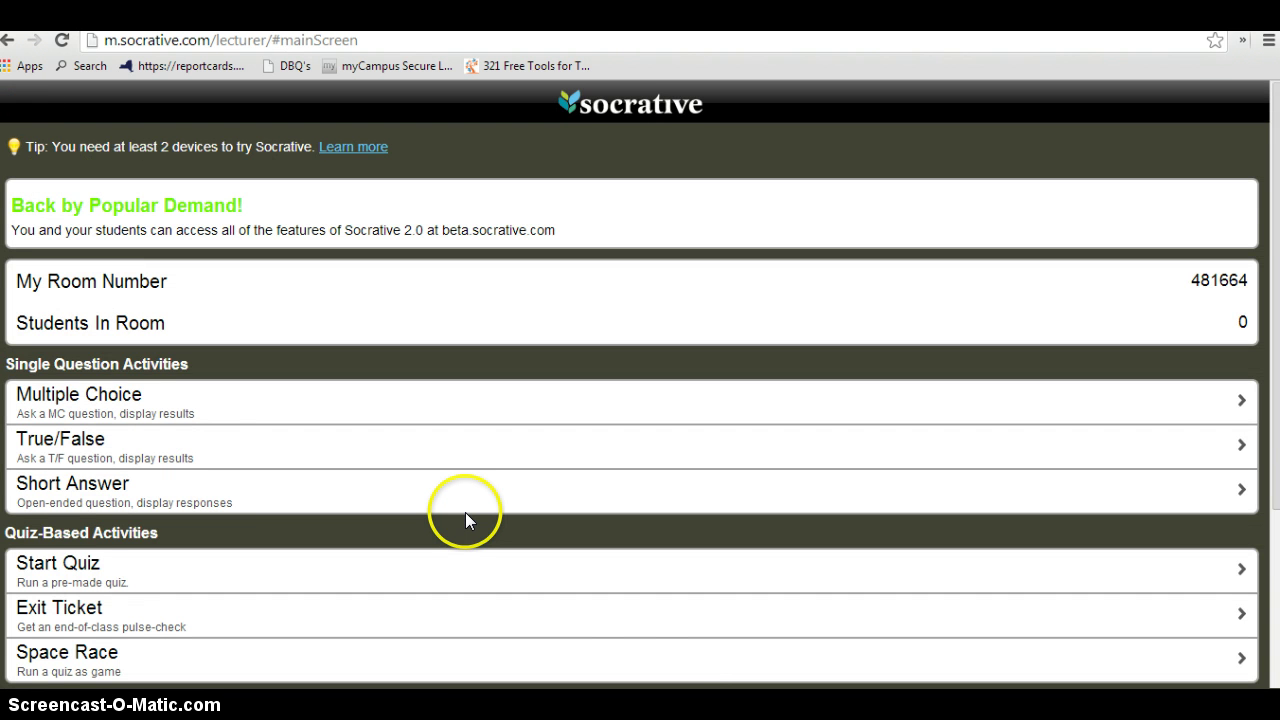
scroll(465, 515, "down", 3)
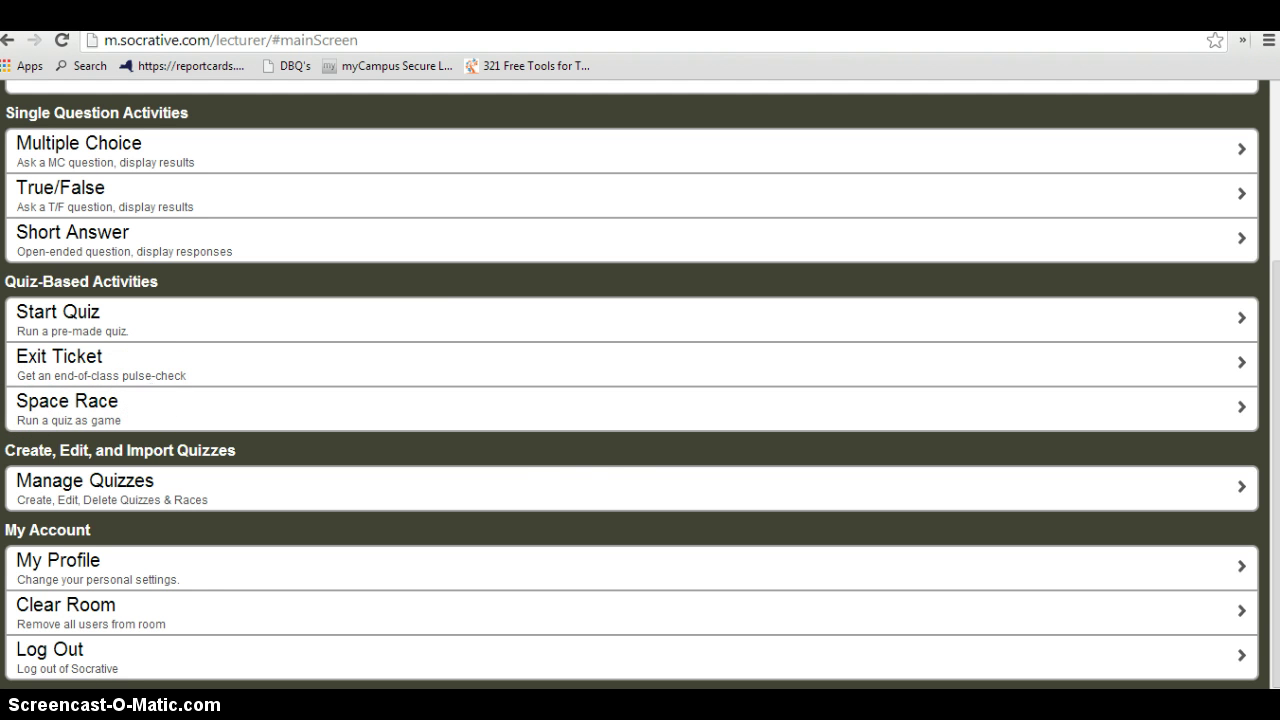
left_click(500, 318)
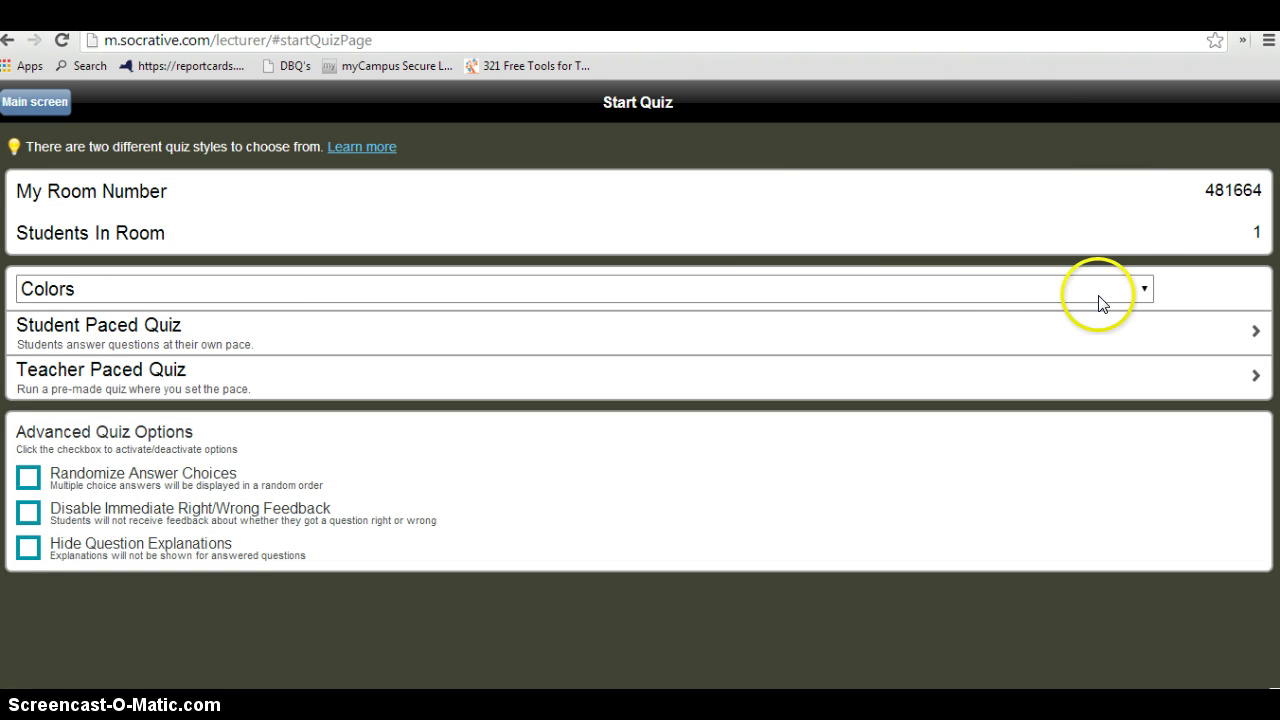
left_click(1143, 290)
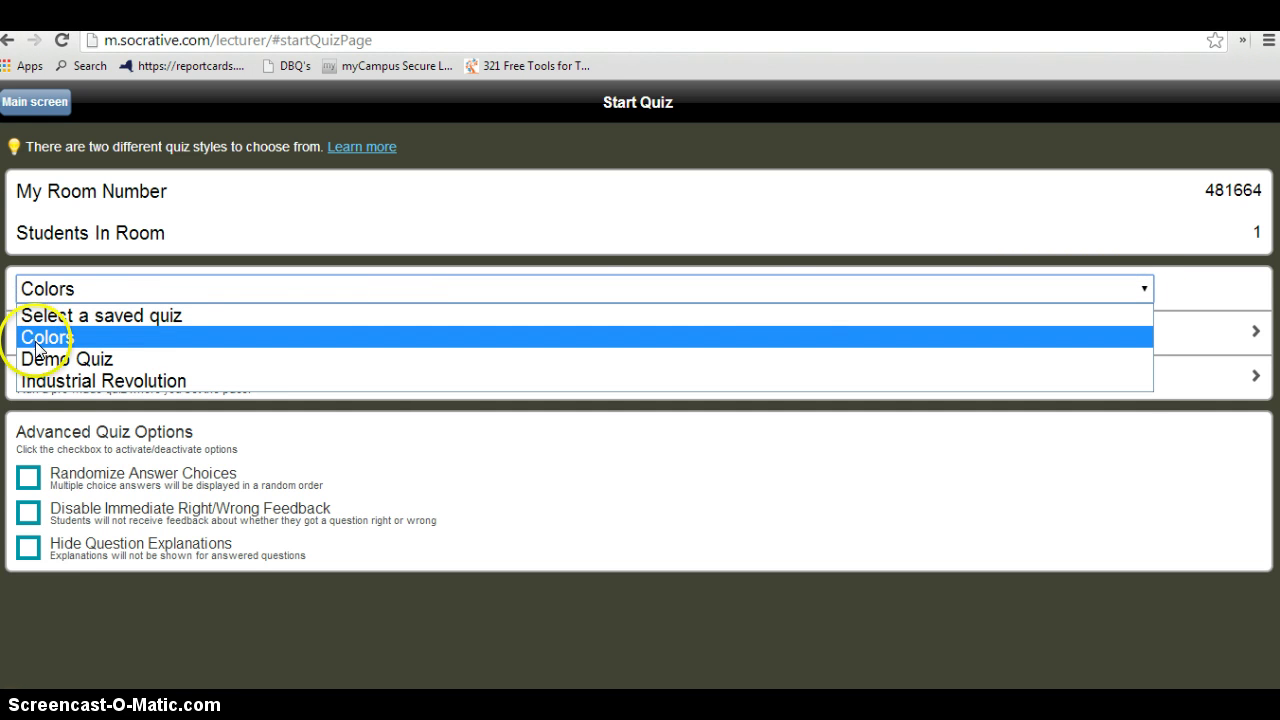
left_click(104, 381)
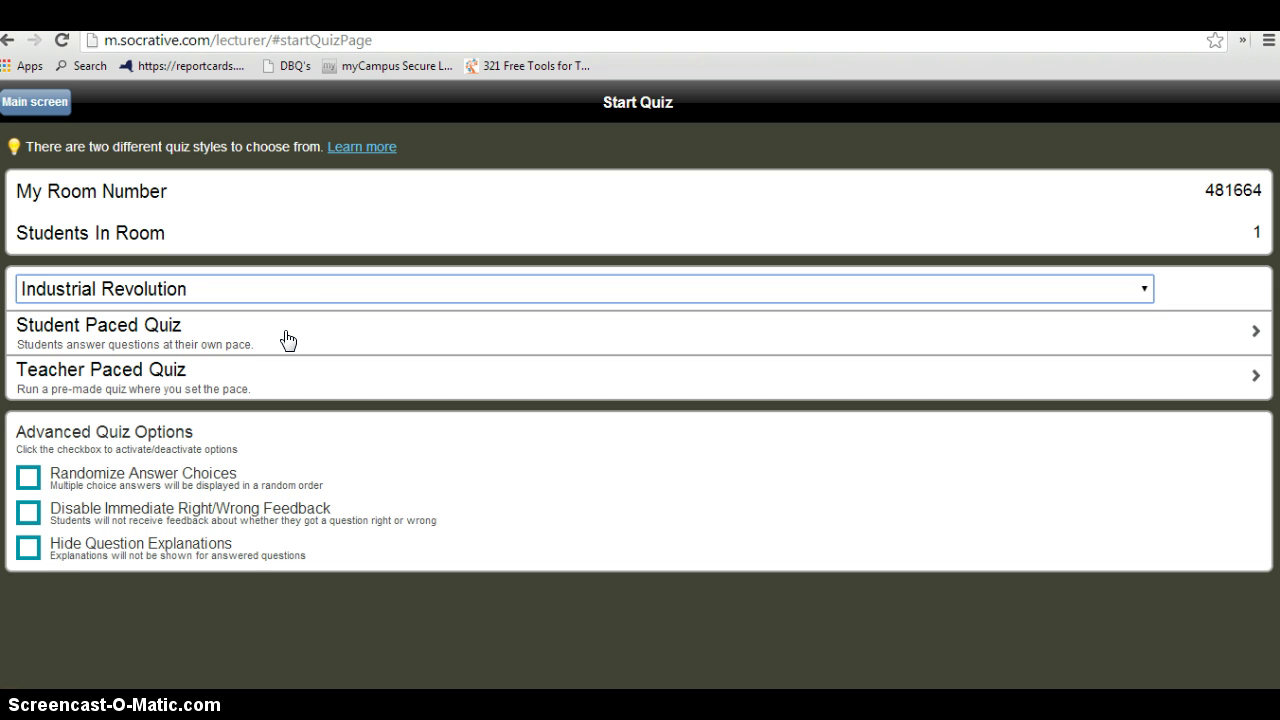
left_click(287, 349)
left_click(288, 372)
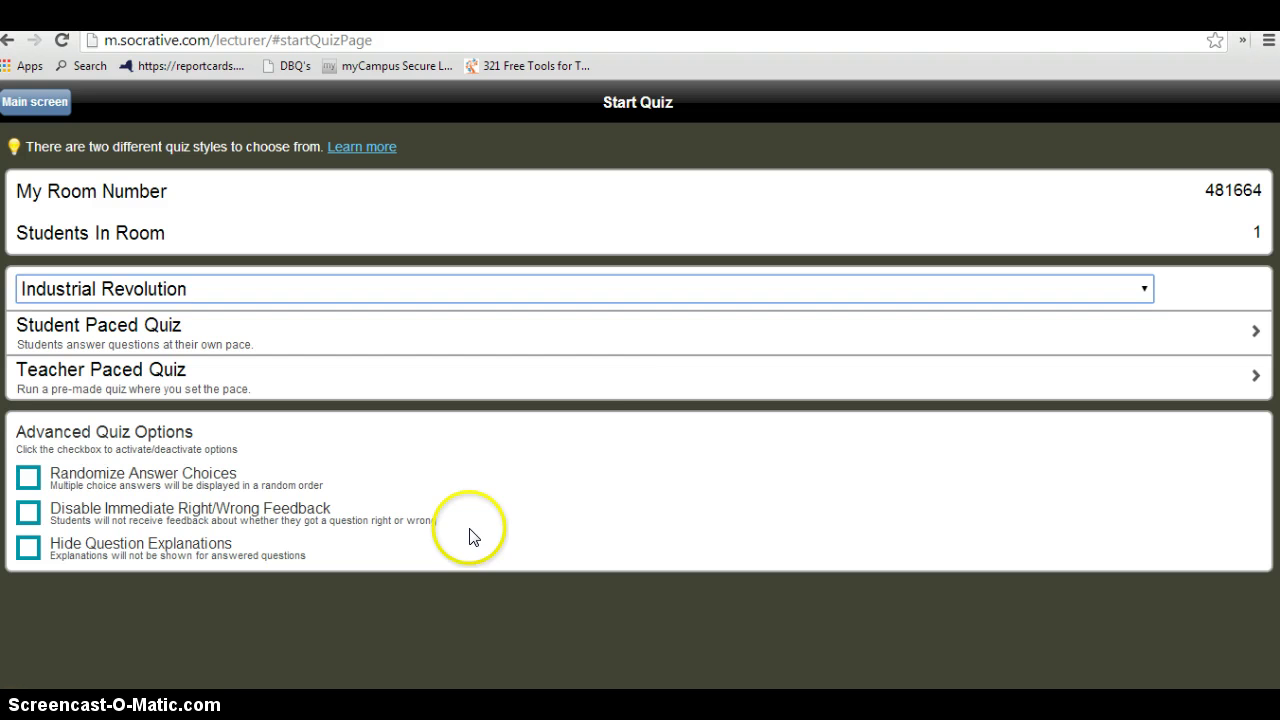
left_click(1240, 347)
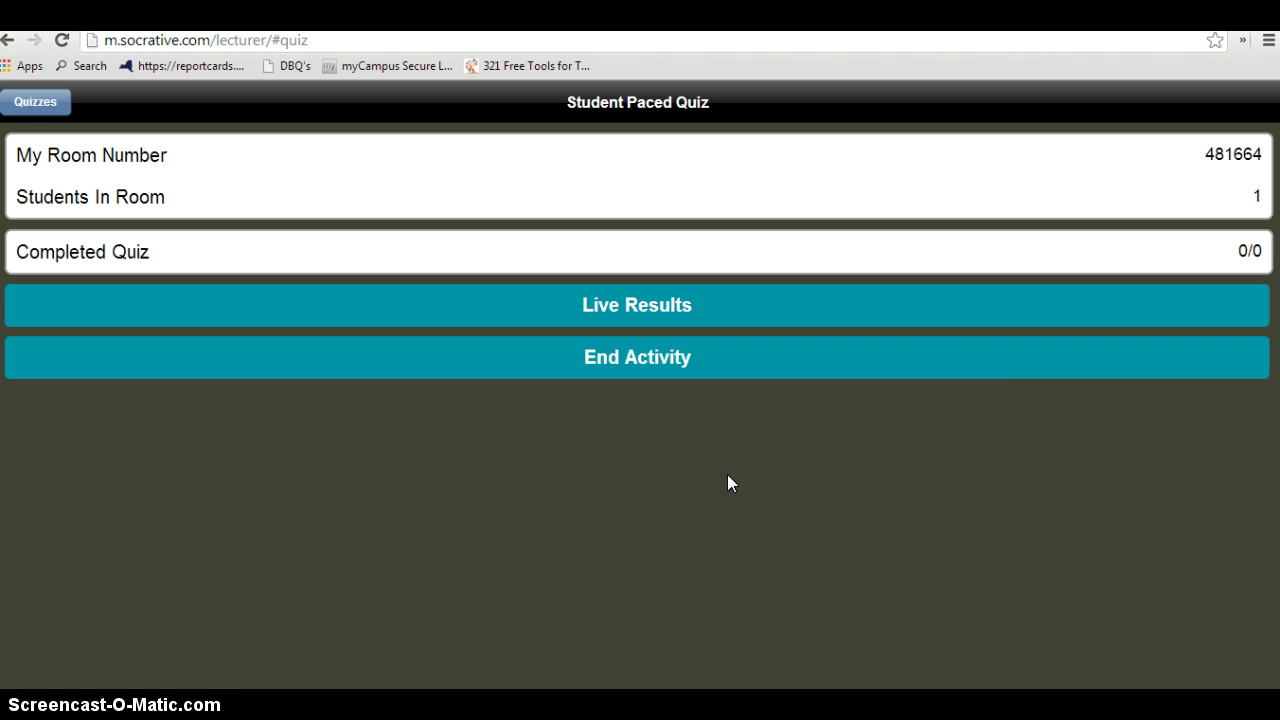
Check live results, end the quiz, and open the downloaded Excel grade report
left_click(631, 312)
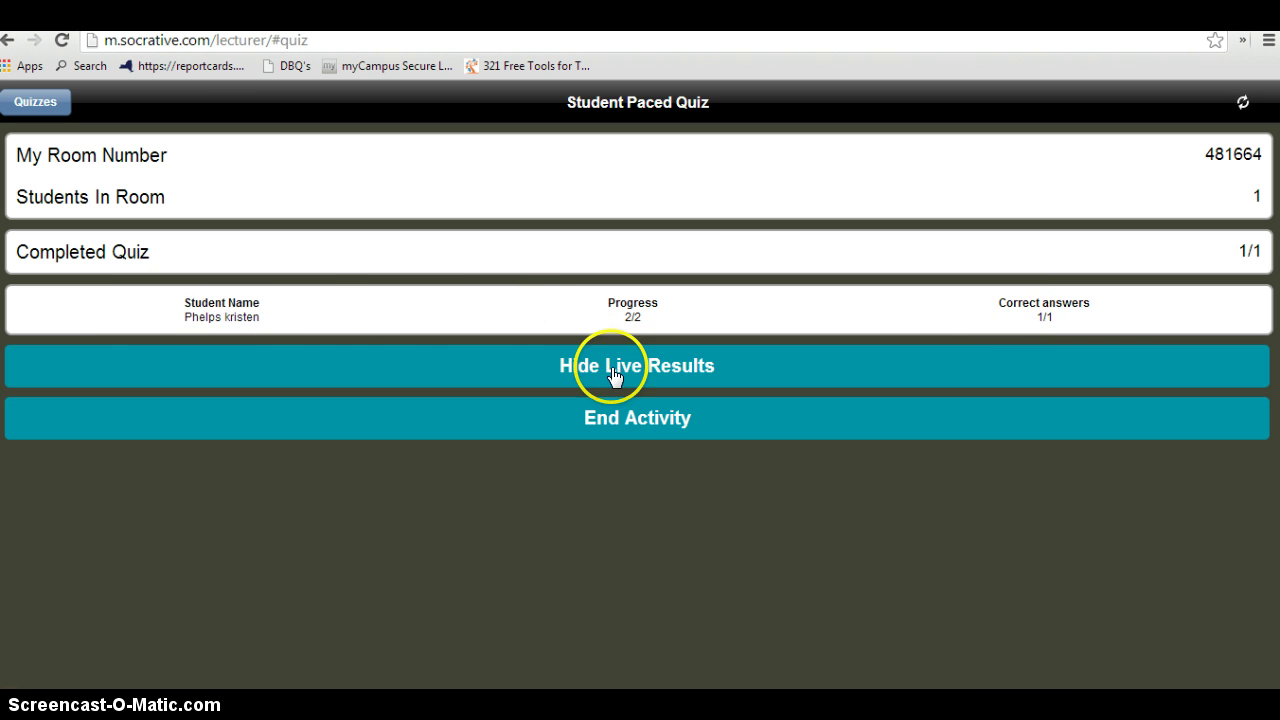
left_click(643, 420)
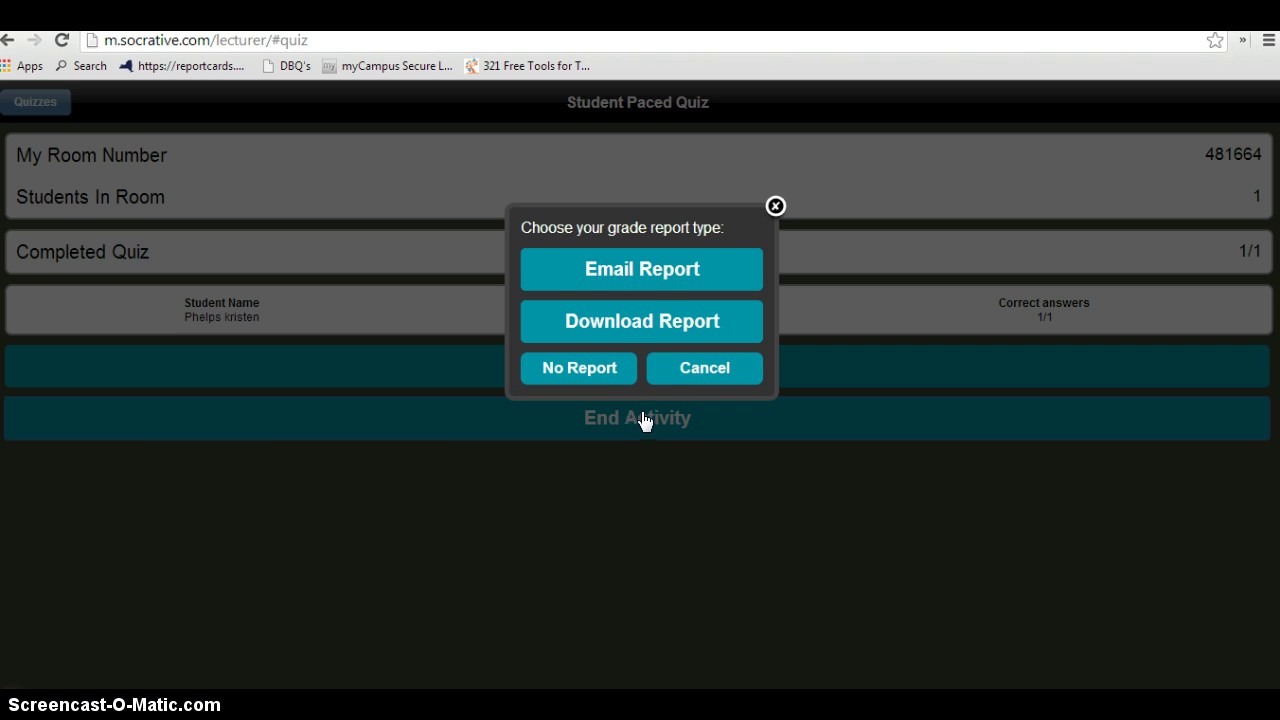
left_click(628, 322)
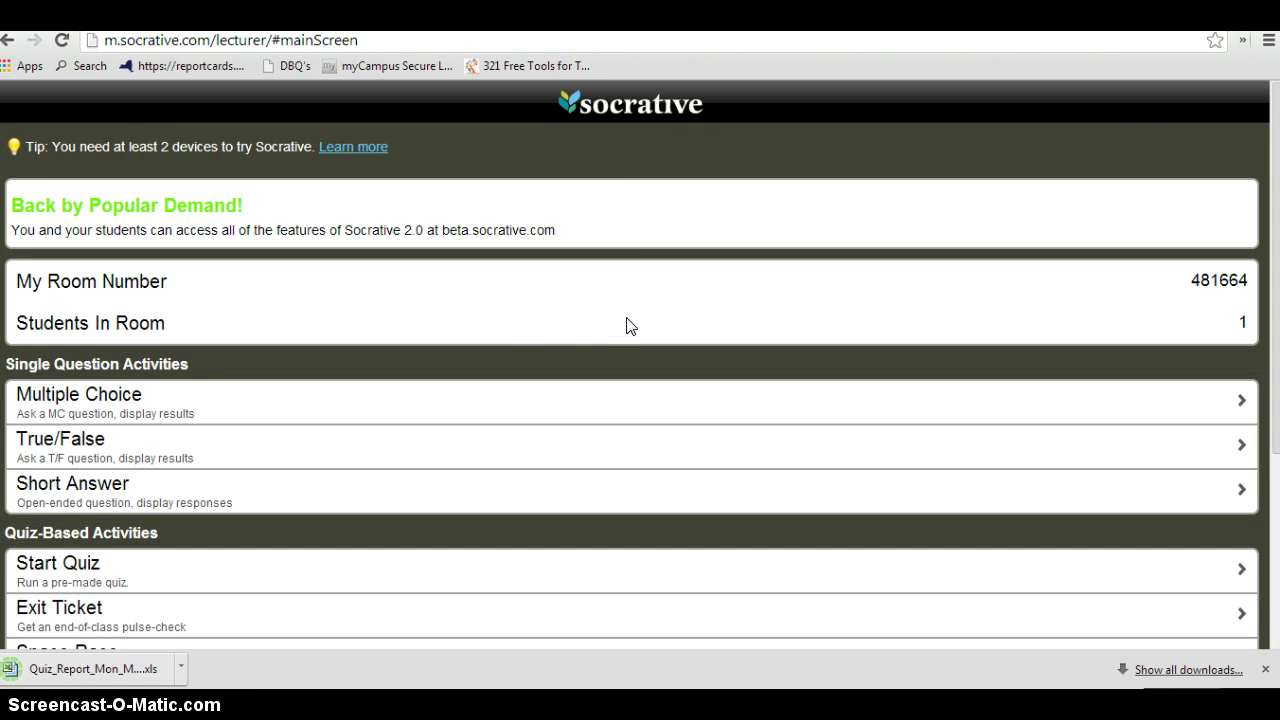
left_click(82, 666)
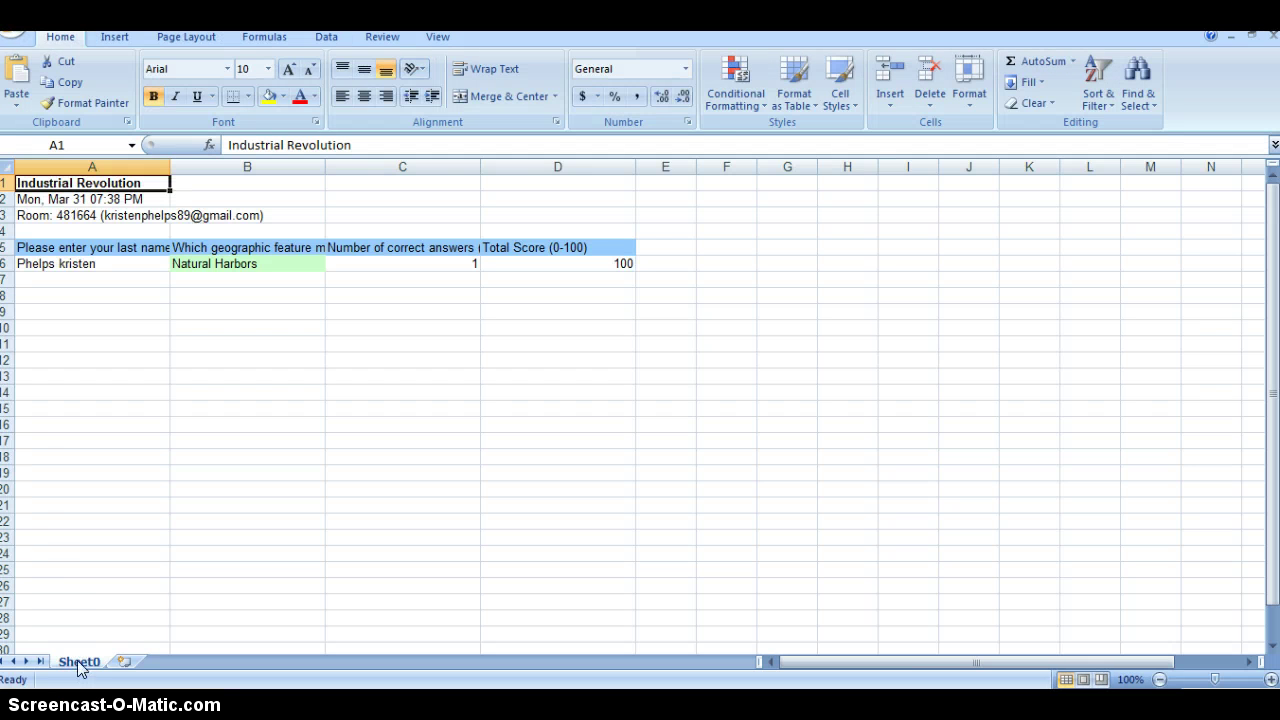
Inspect the student's result row at cell A6 of the Industrial Revolution report
left_click(72, 264)
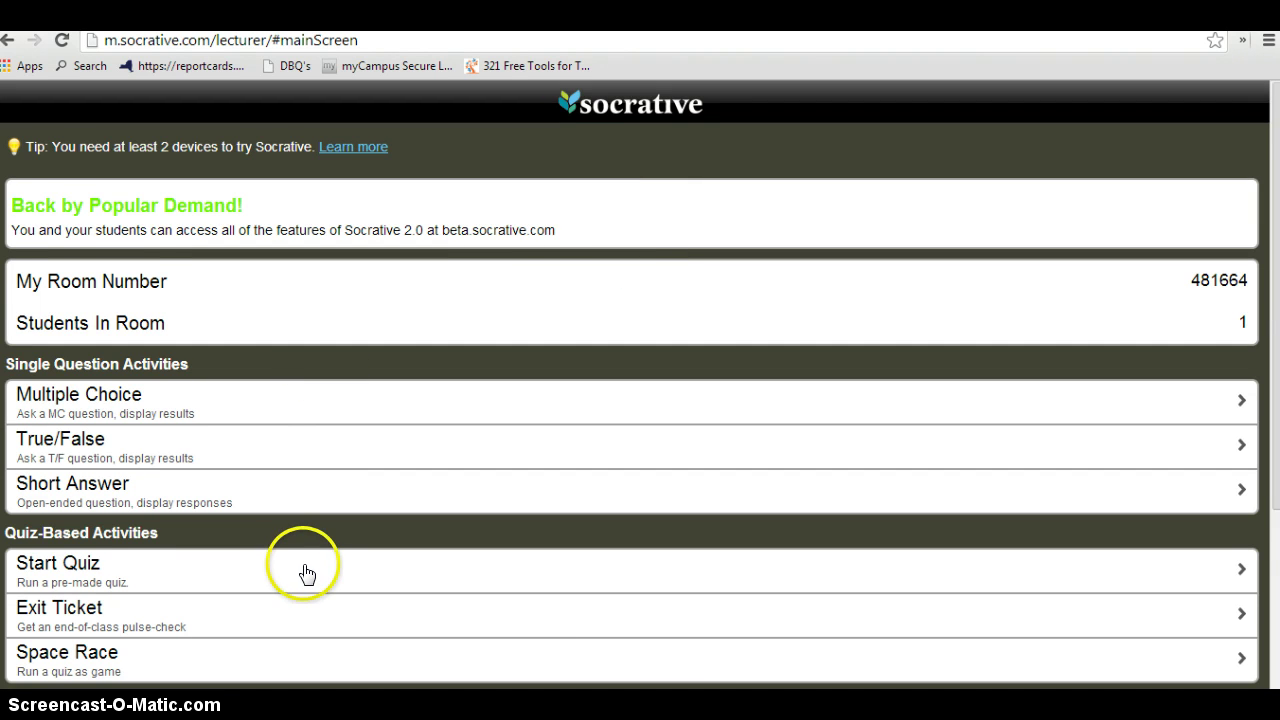
Launch a Space Race on the Colors quiz with 4 teams and auto-assigned team colors
scroll(300, 568, "down", 1)
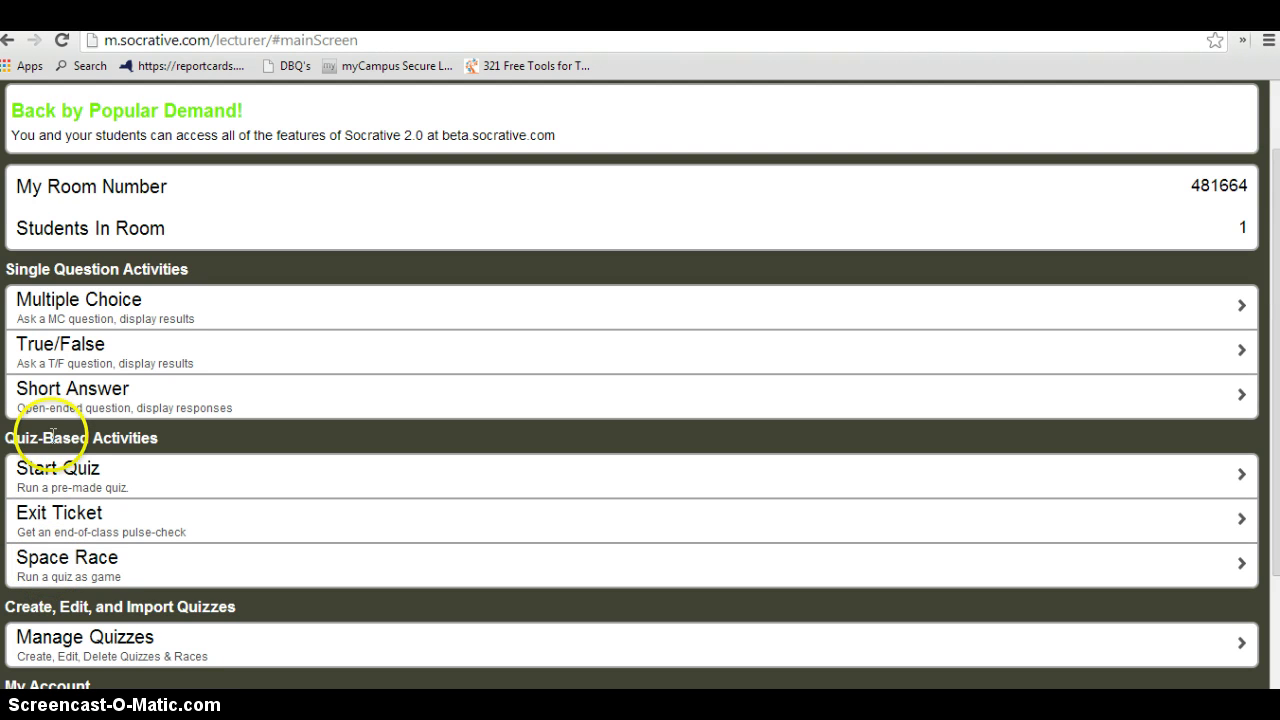
left_click(70, 558)
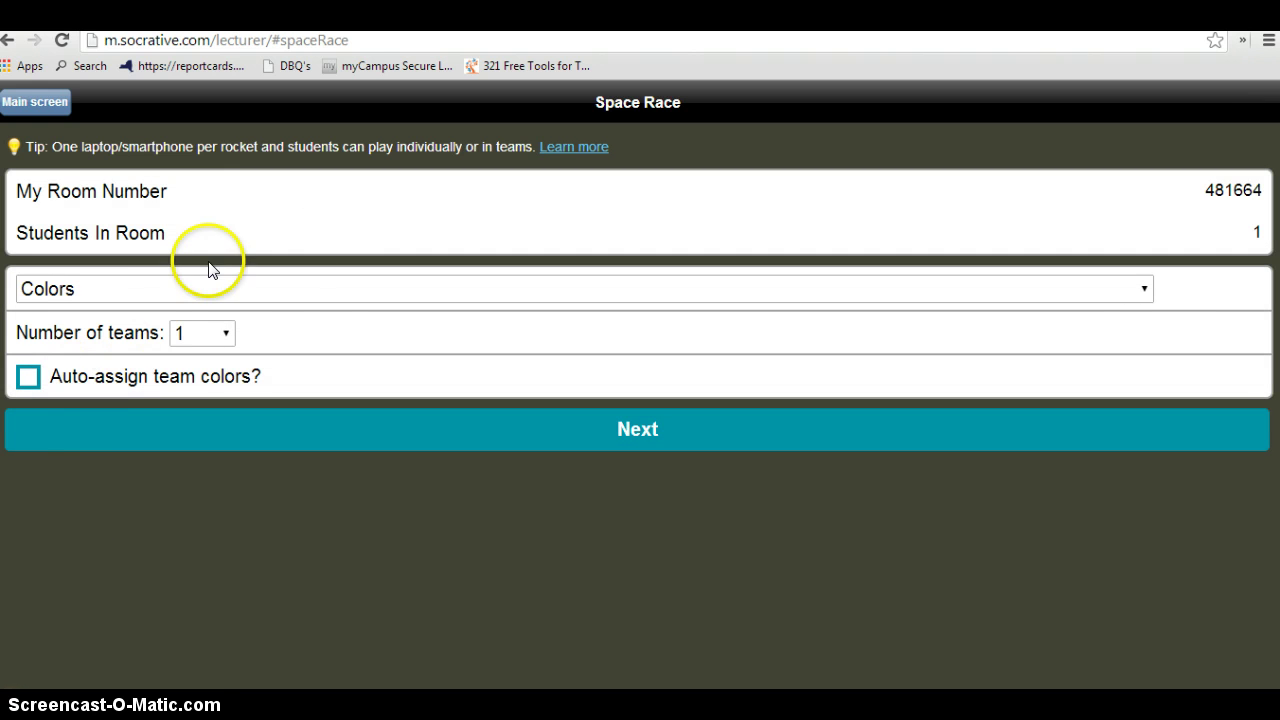
left_click(281, 287)
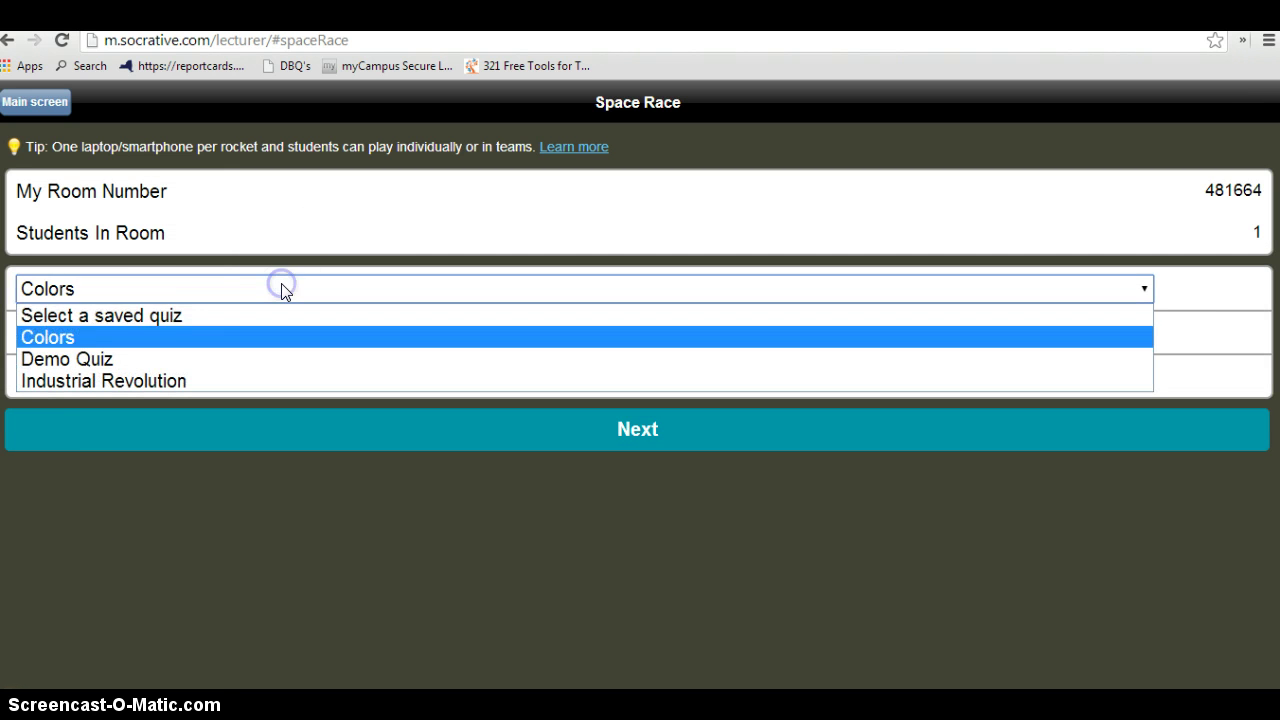
left_click(127, 340)
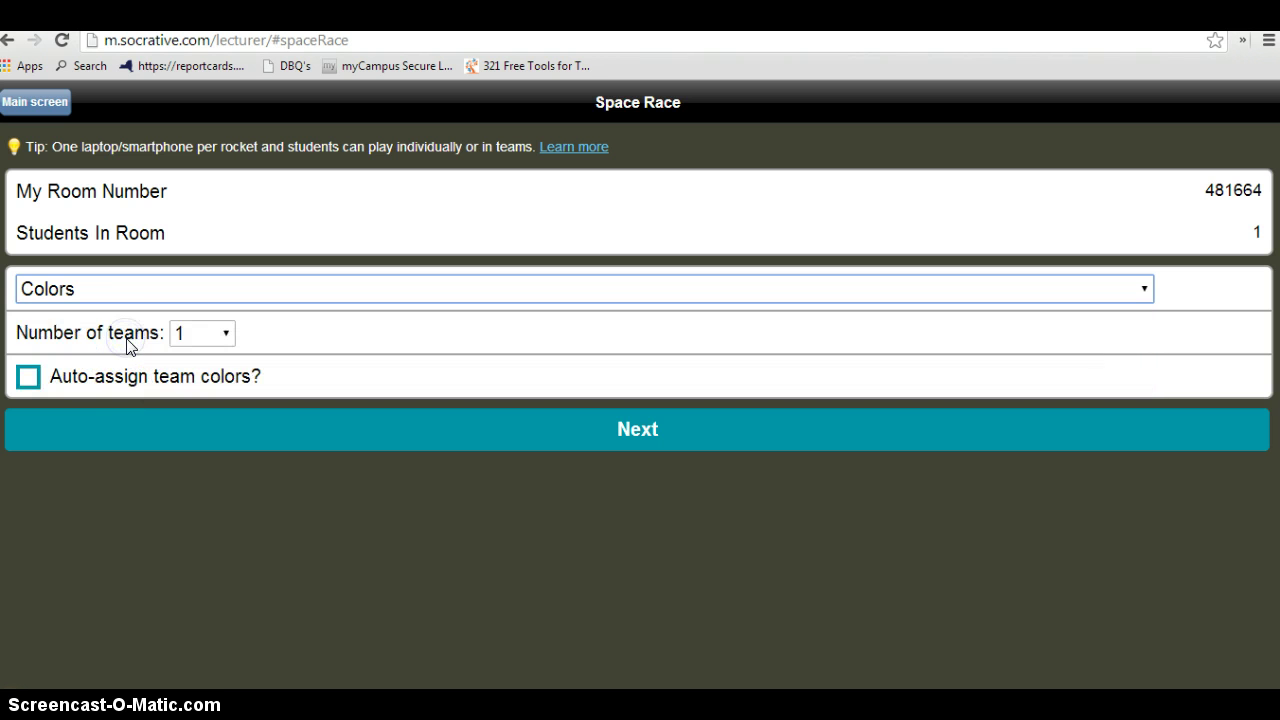
left_click(228, 338)
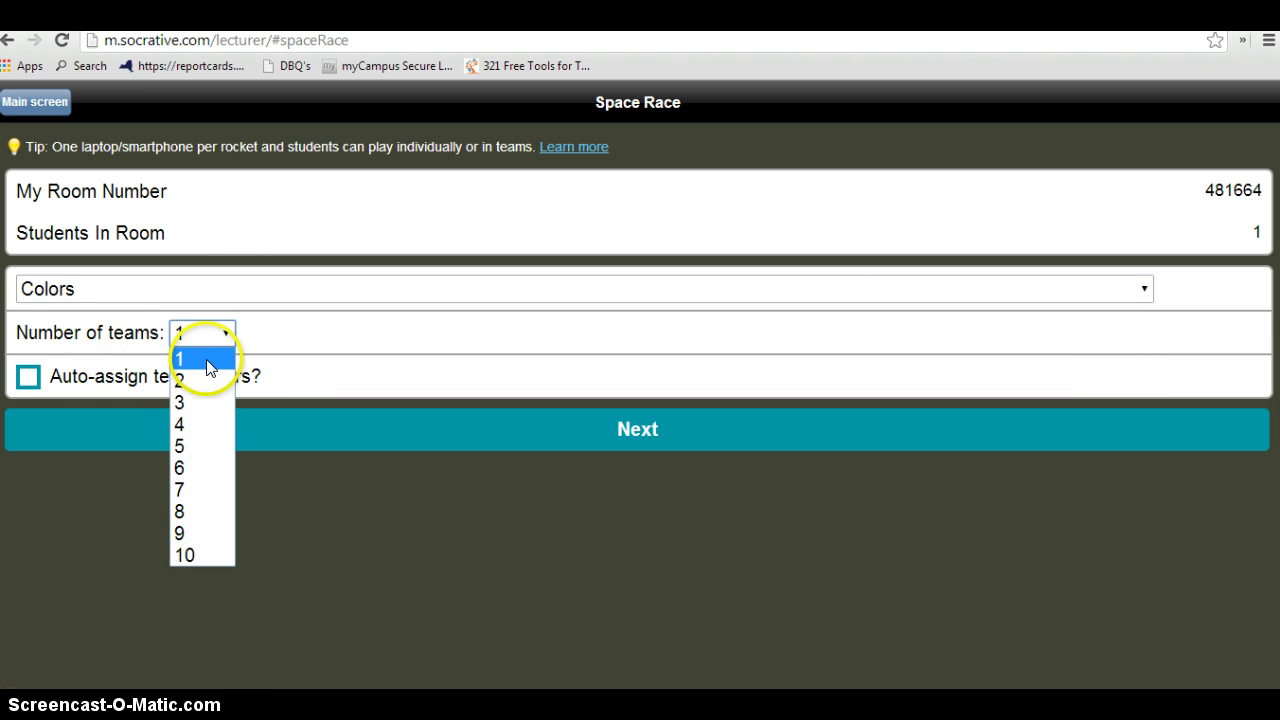
left_click(186, 425)
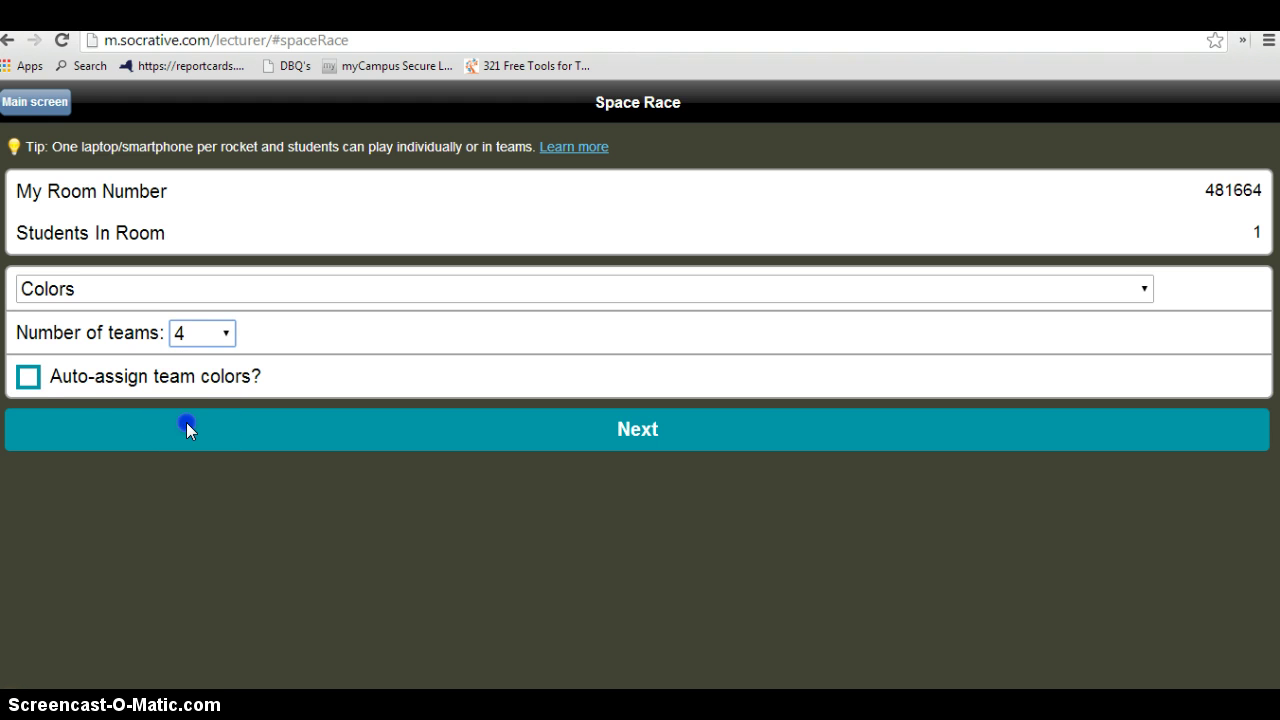
left_click(28, 378)
left_click(338, 495)
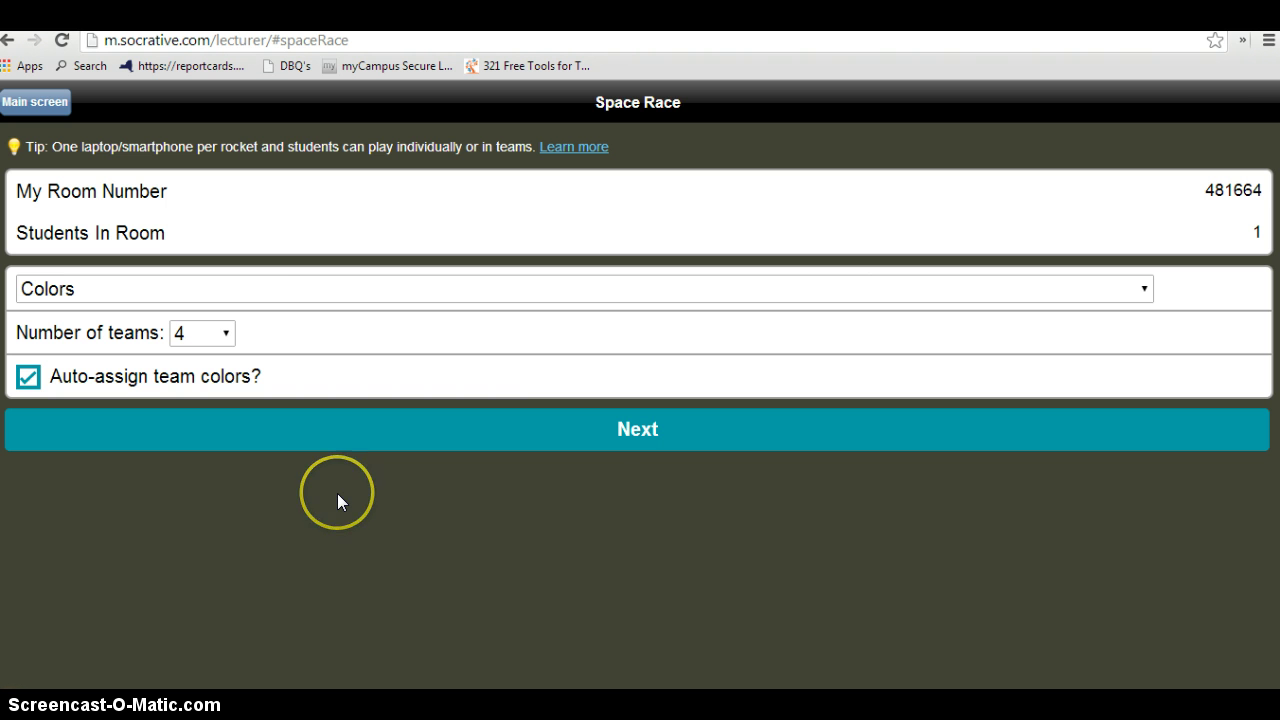
left_click(634, 430)
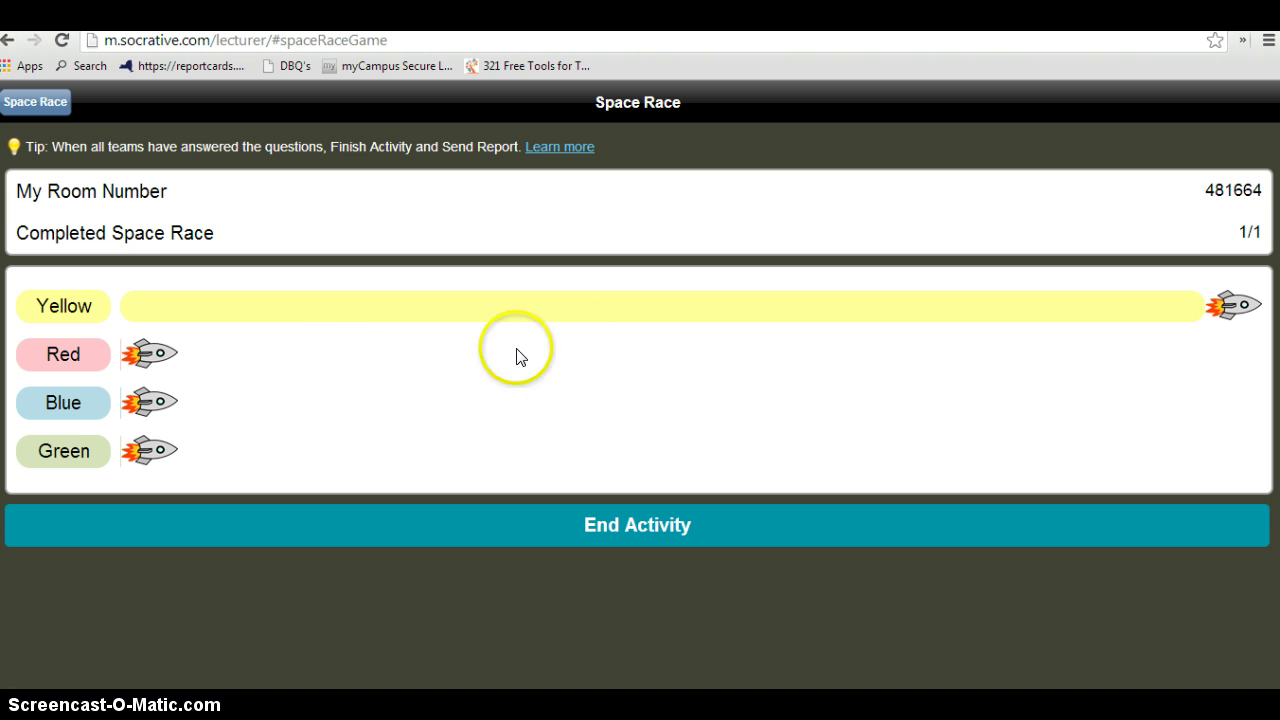
End the Space Race activity choosing No Report for grades
left_click(602, 533)
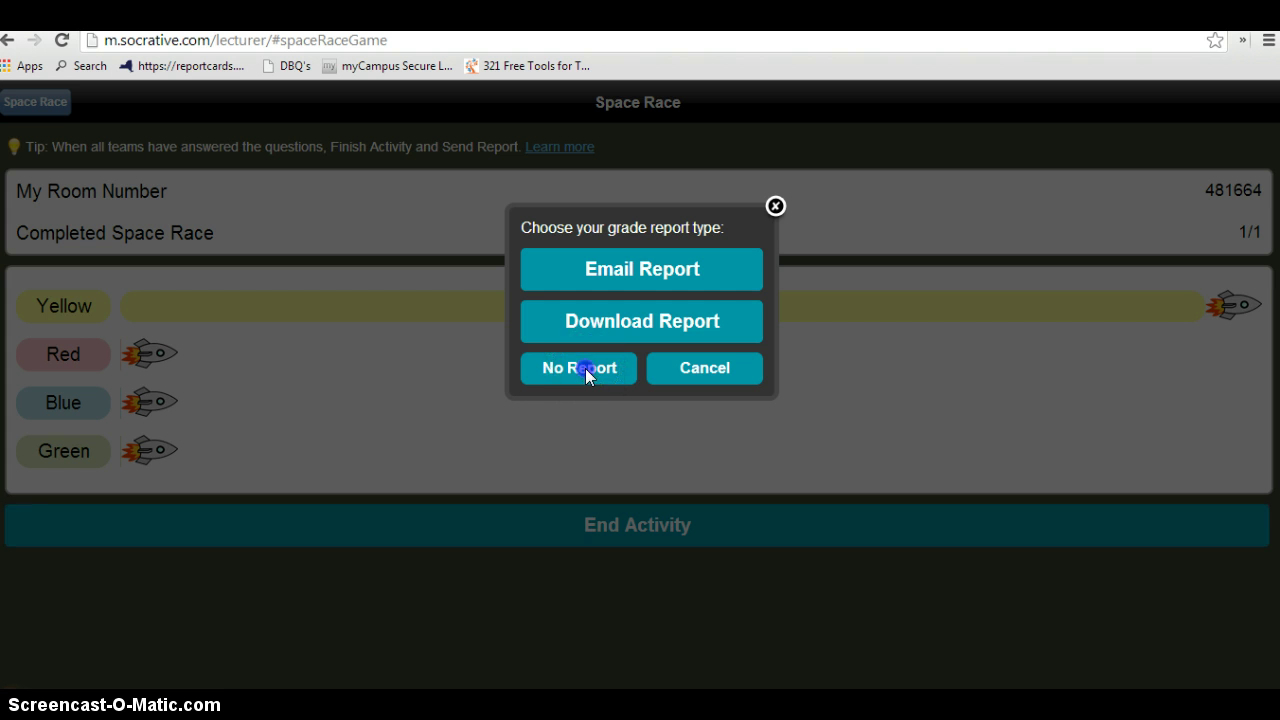
left_click(585, 368)
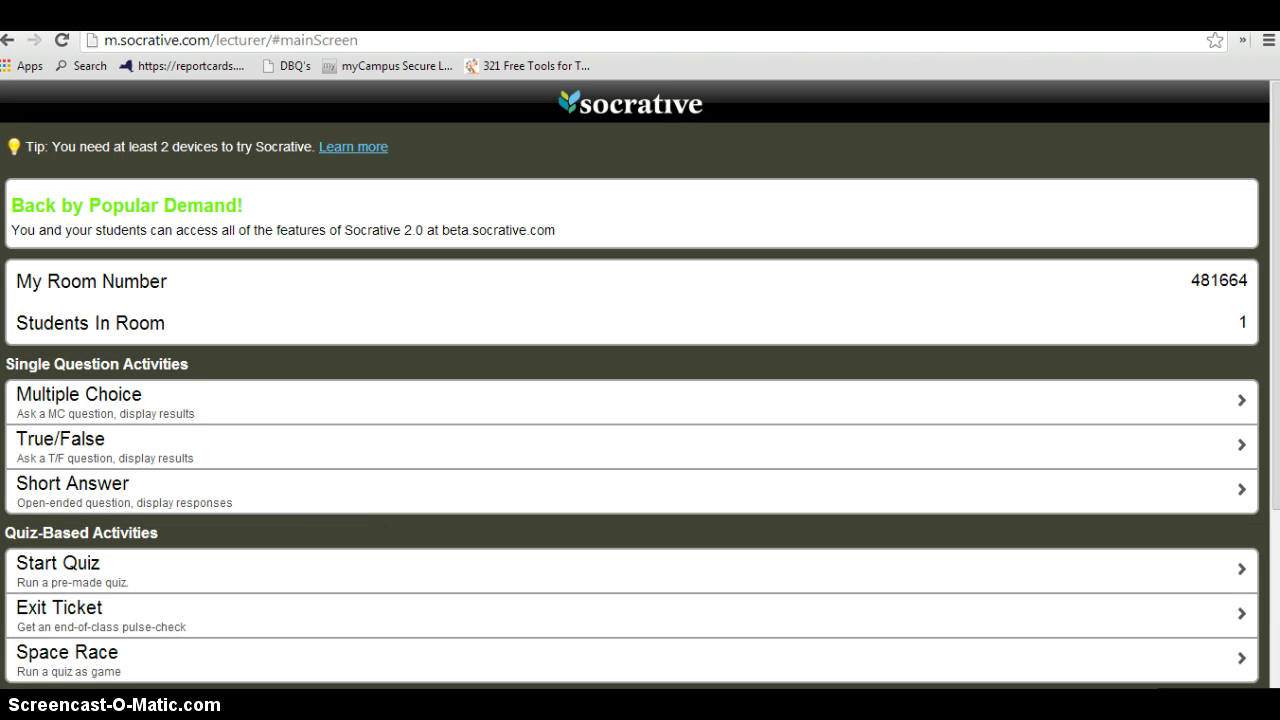
Launch an Exit Ticket, end it, then download and open its .xls grade report
left_click(166, 626)
left_click(166, 626)
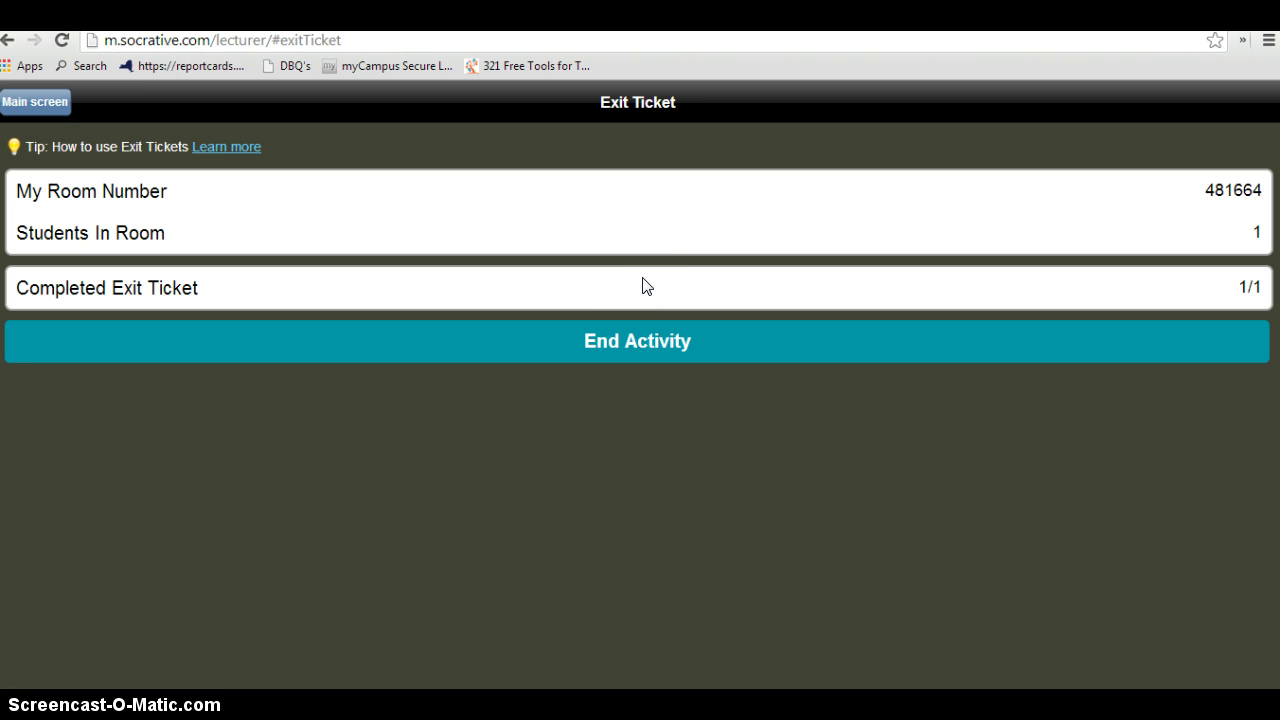
left_click(643, 352)
left_click(617, 336)
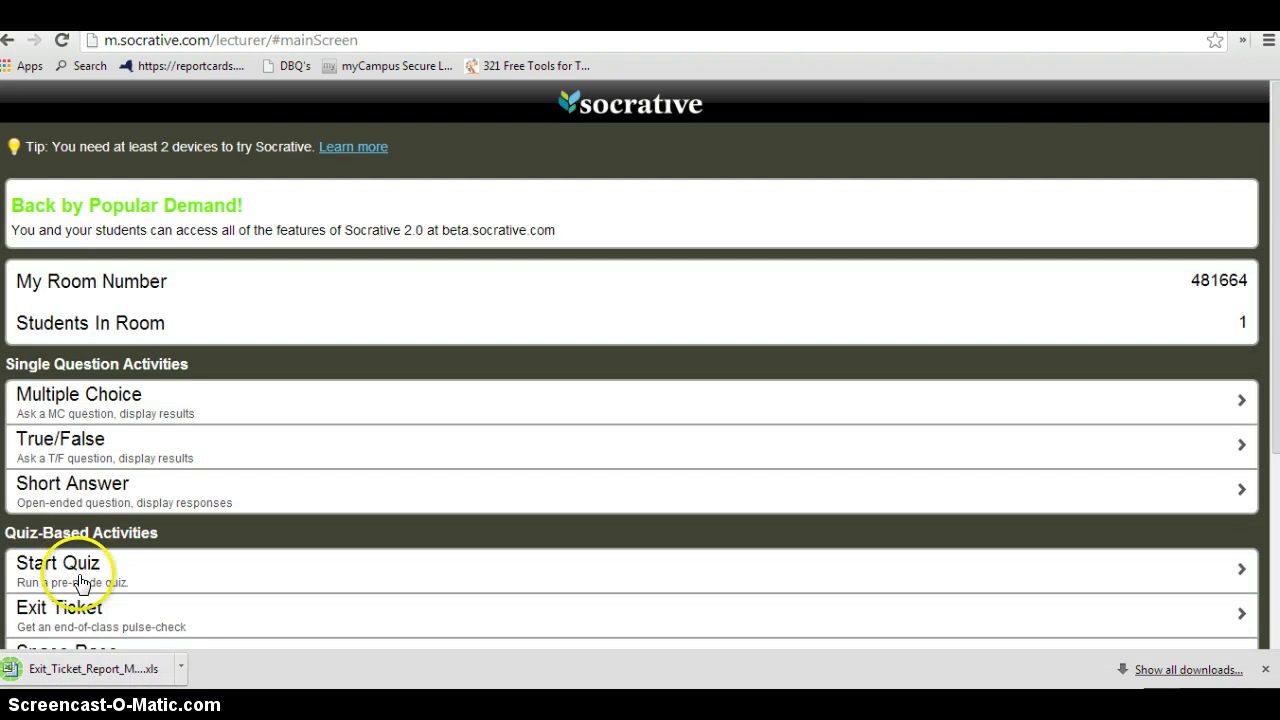
left_click(88, 669)
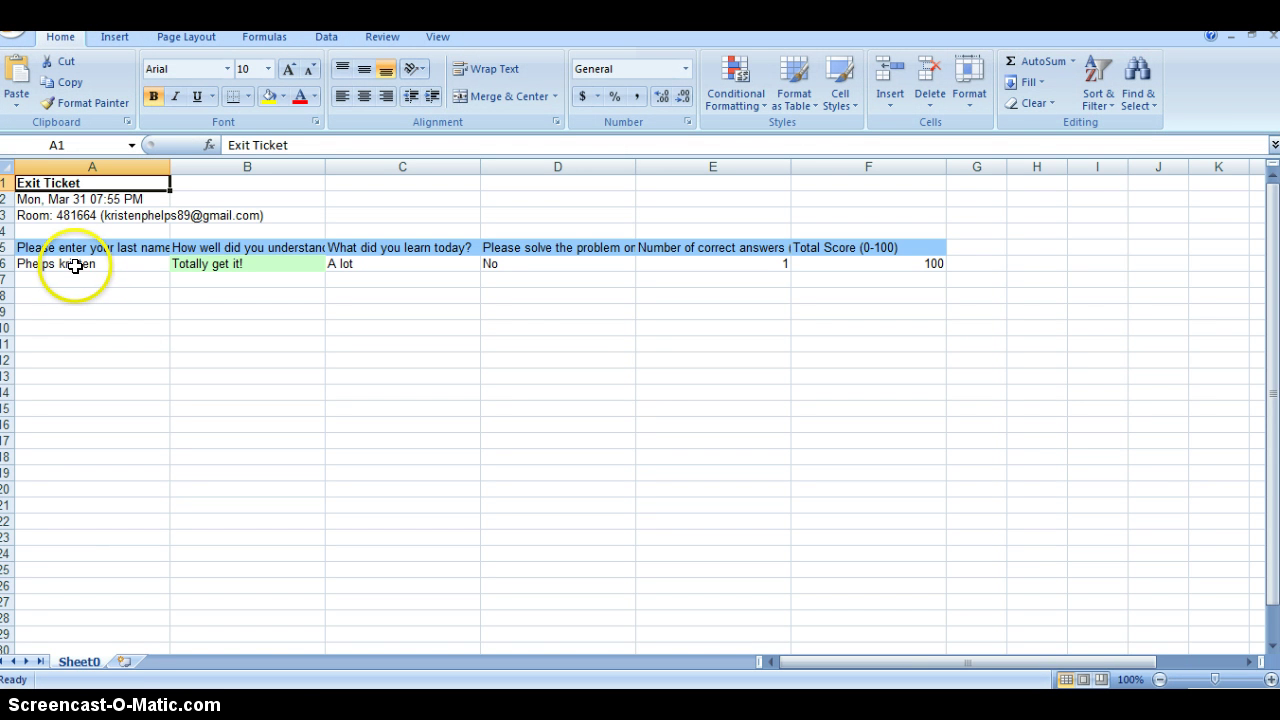
Review the student's Exit Ticket answers in cells A6 to D6, then return to Chrome
left_click(100, 262)
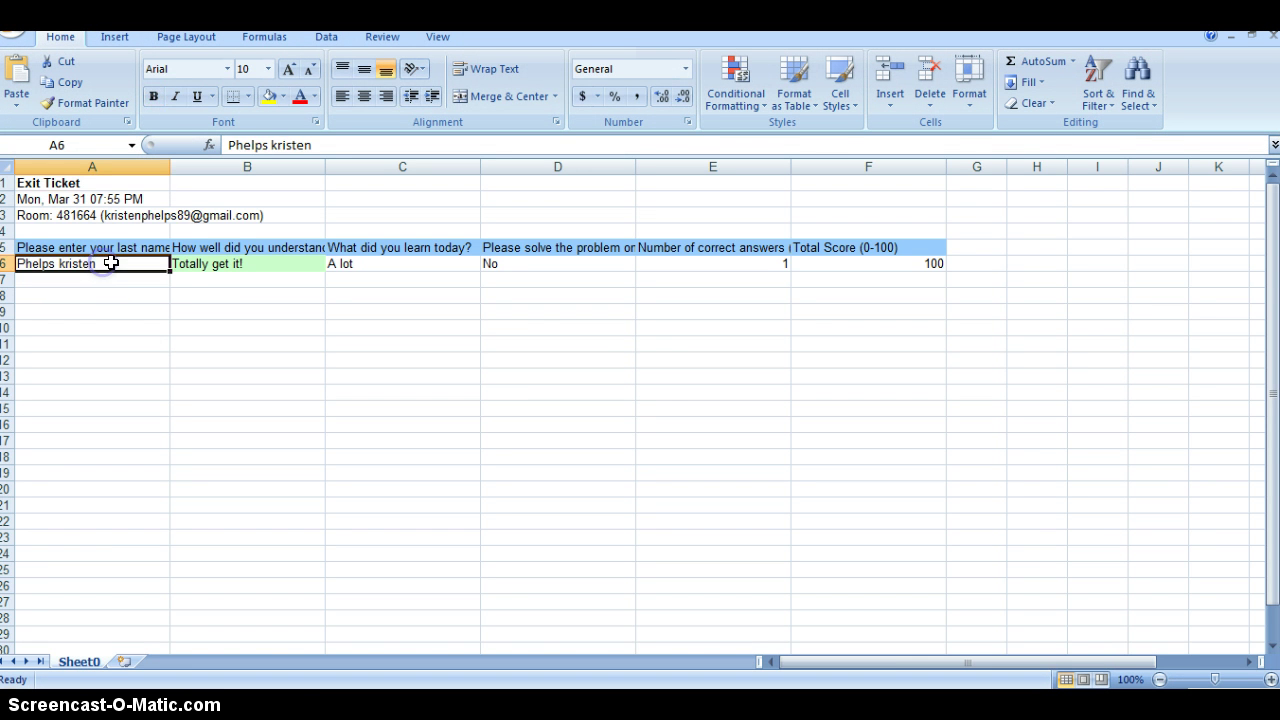
left_click(268, 263)
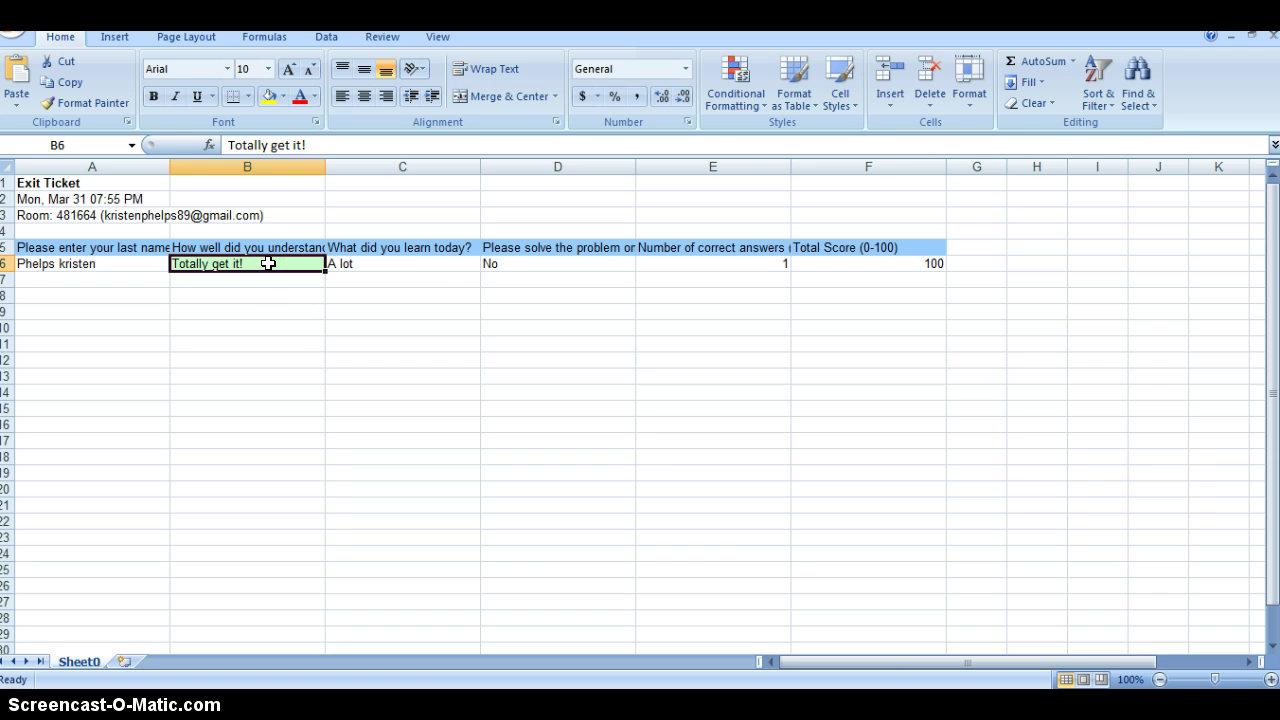
left_click(410, 265)
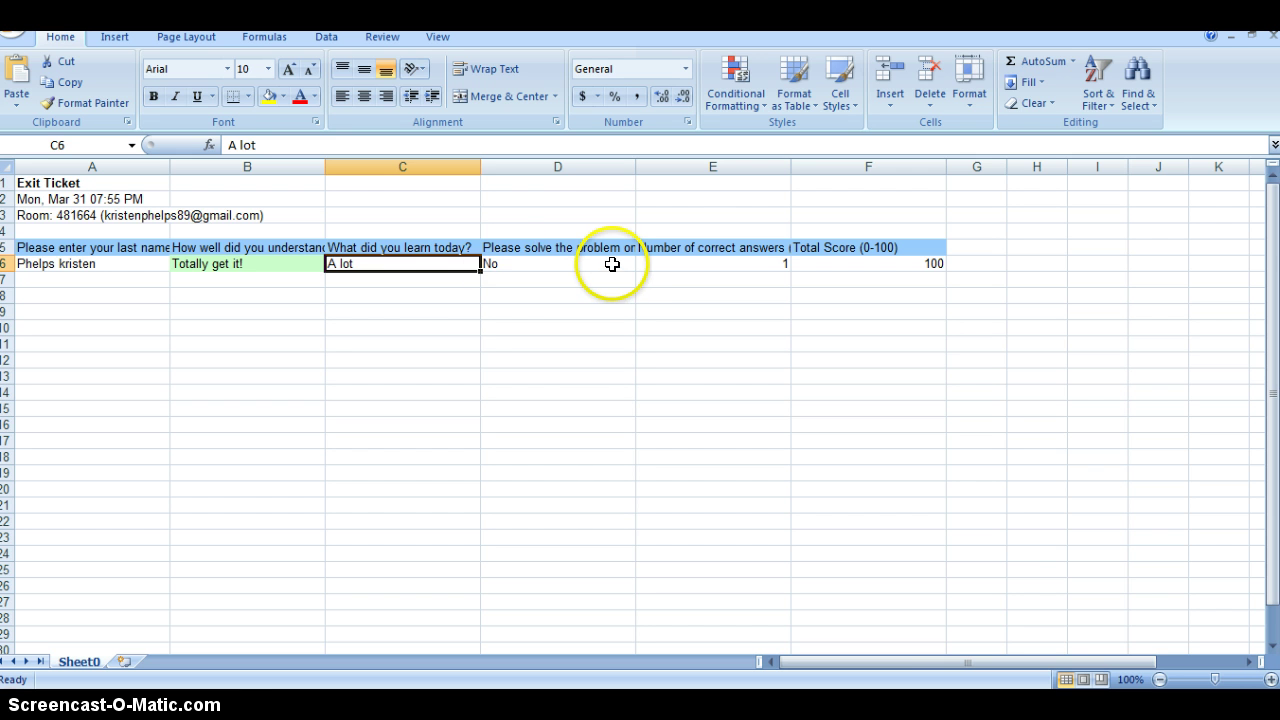
left_click(612, 264)
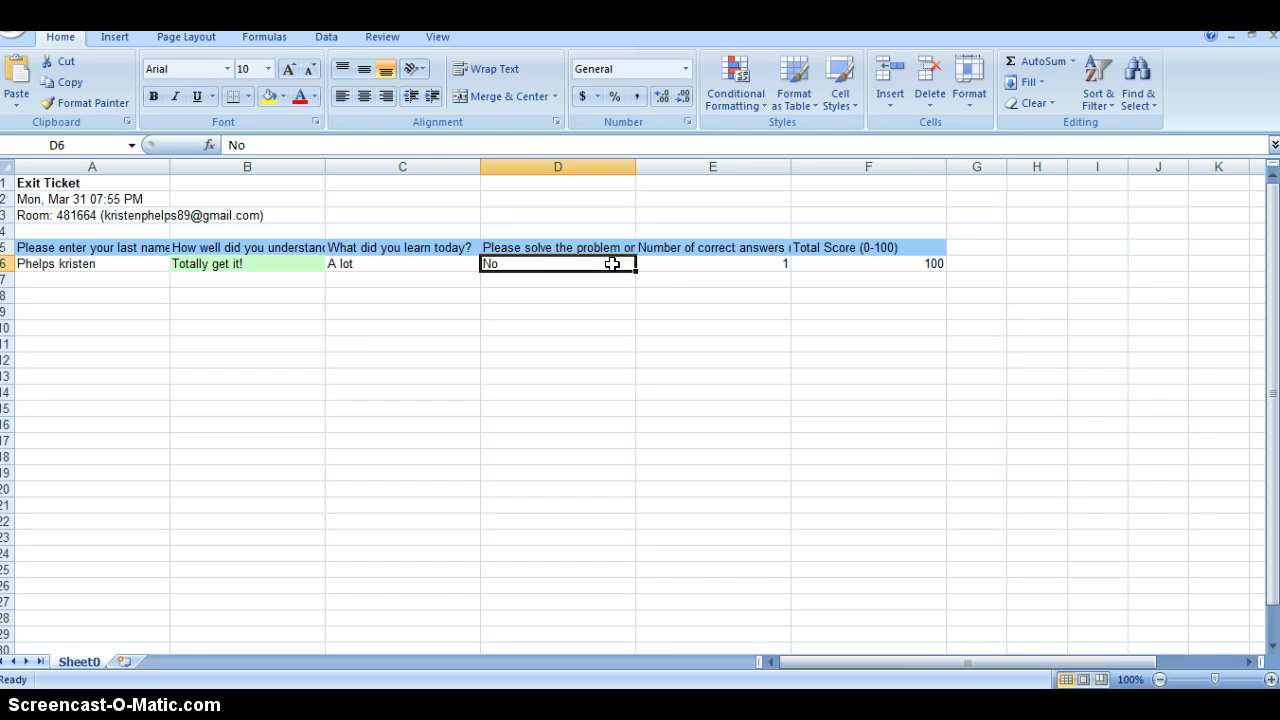
key("alt+p")
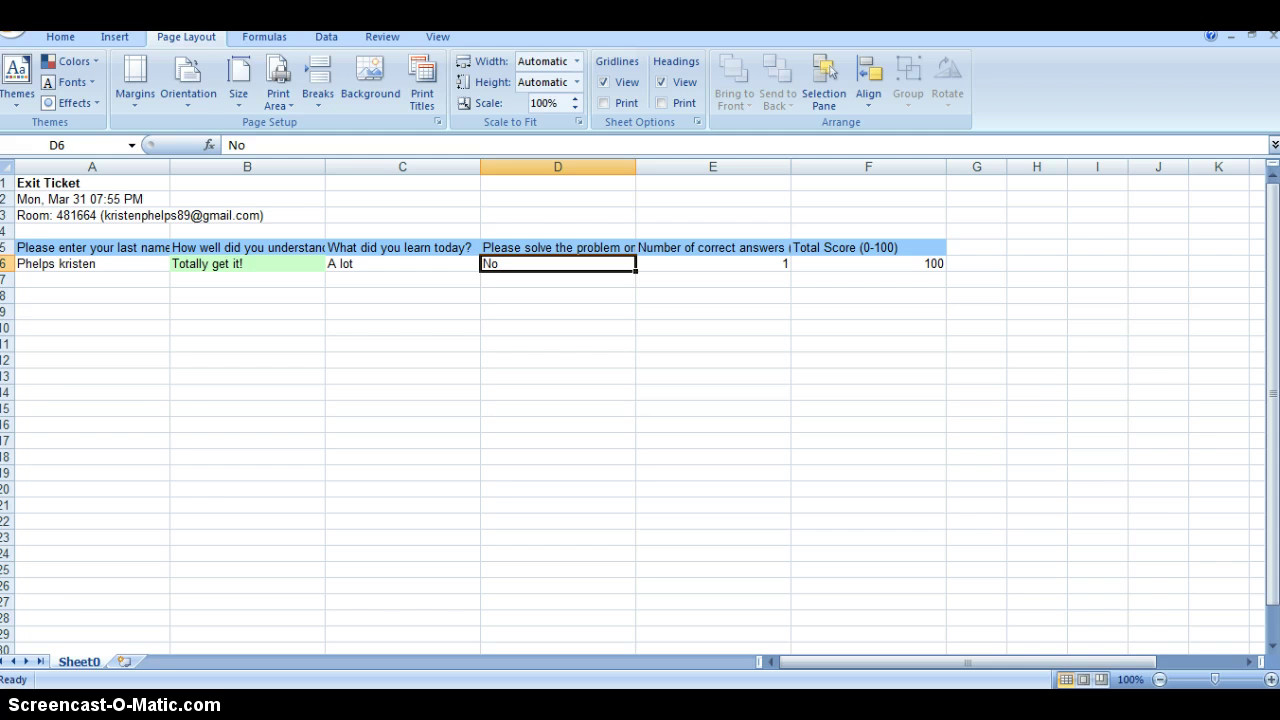
key("alt+Tab")
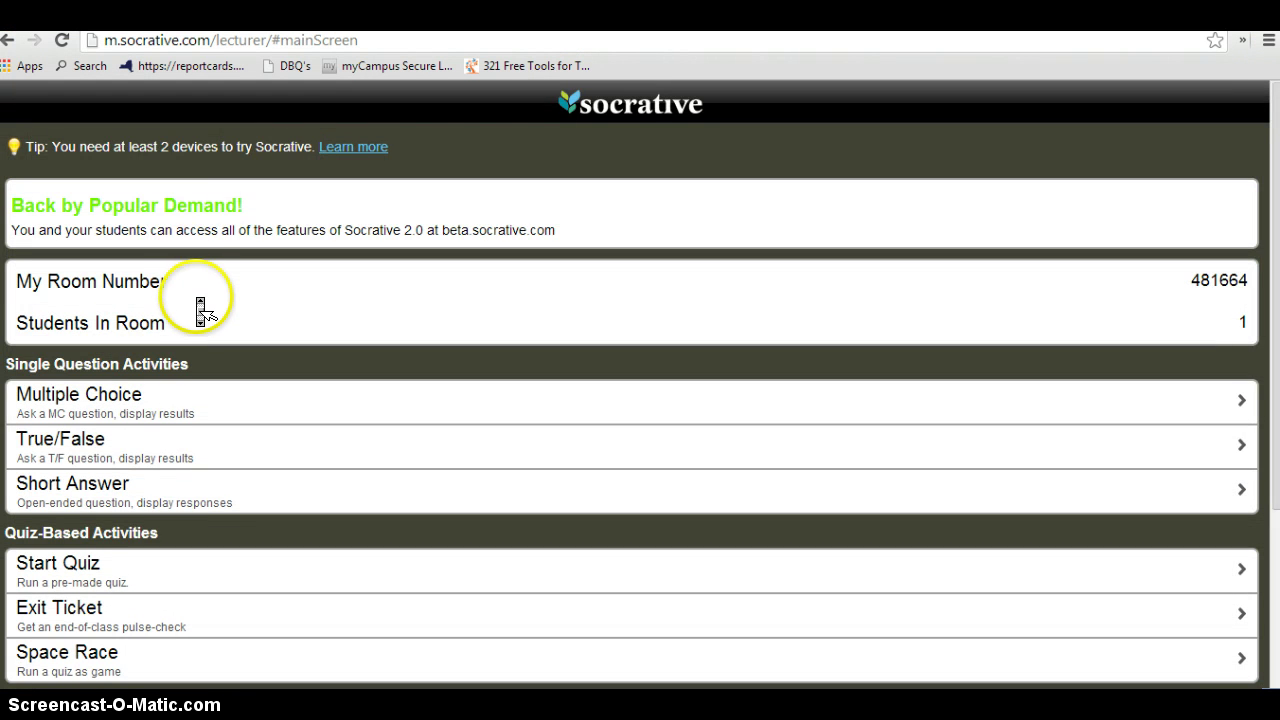
Search Bing for s.socrative and open the Student join-room sitelink
scroll(200, 310, "down", 3)
scroll(200, 307, "up", 3)
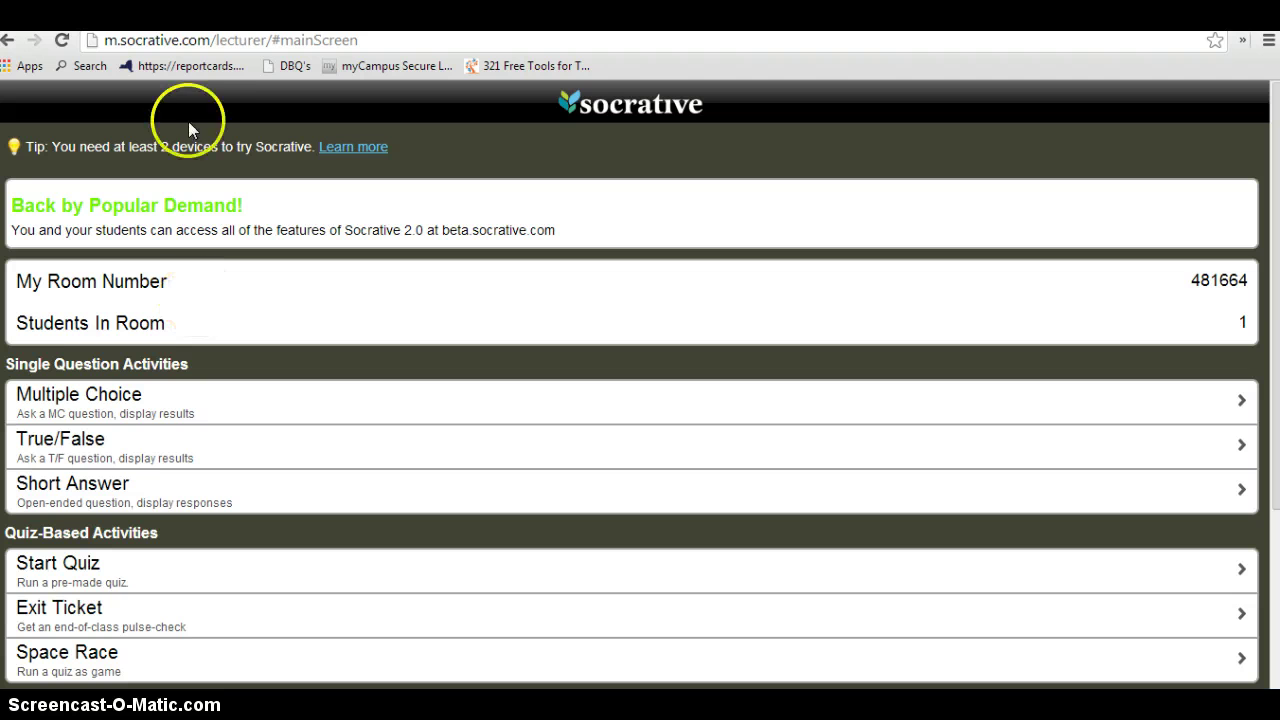
left_click(319, 38)
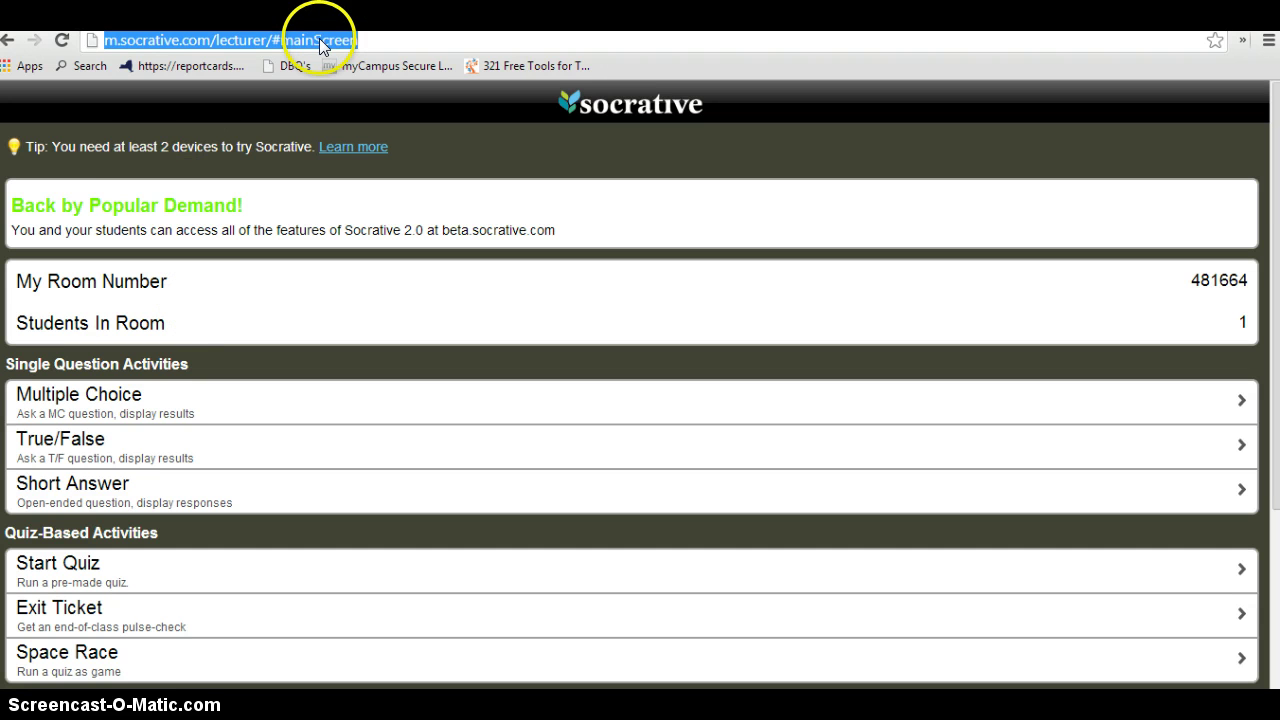
type("s.socr")
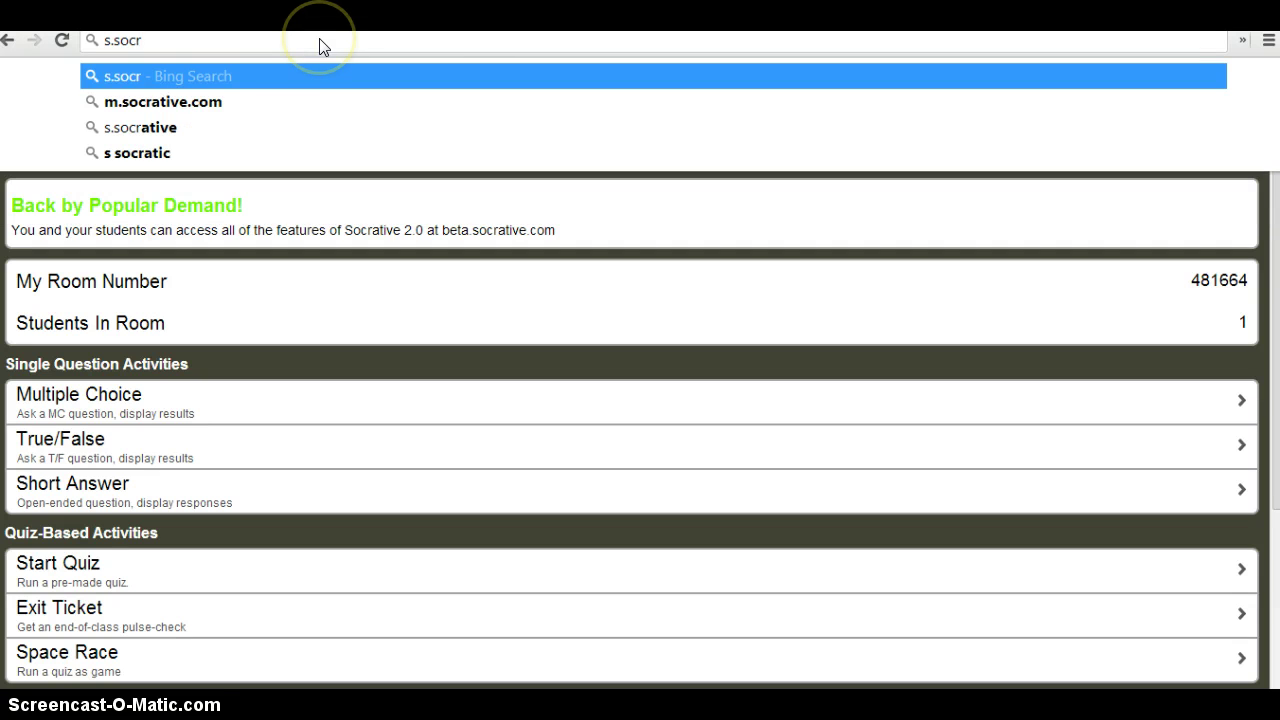
left_click(166, 127)
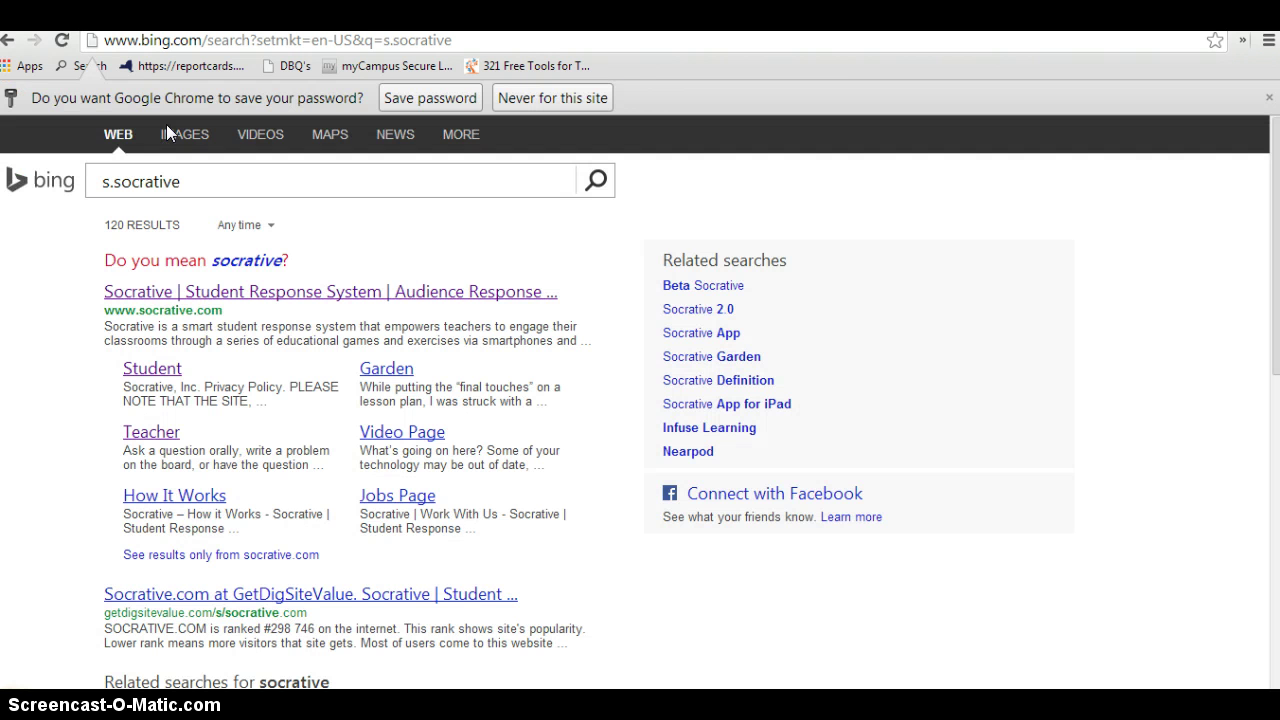
left_click(152, 369)
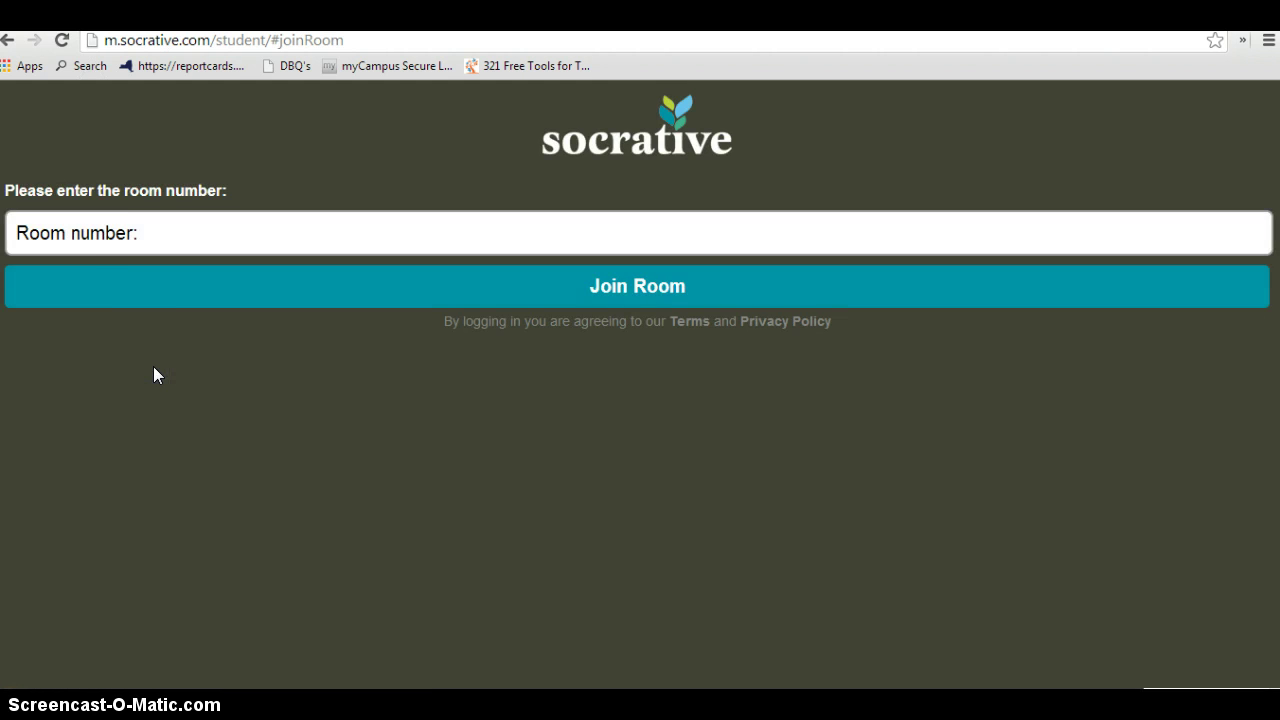
left_click(165, 229)
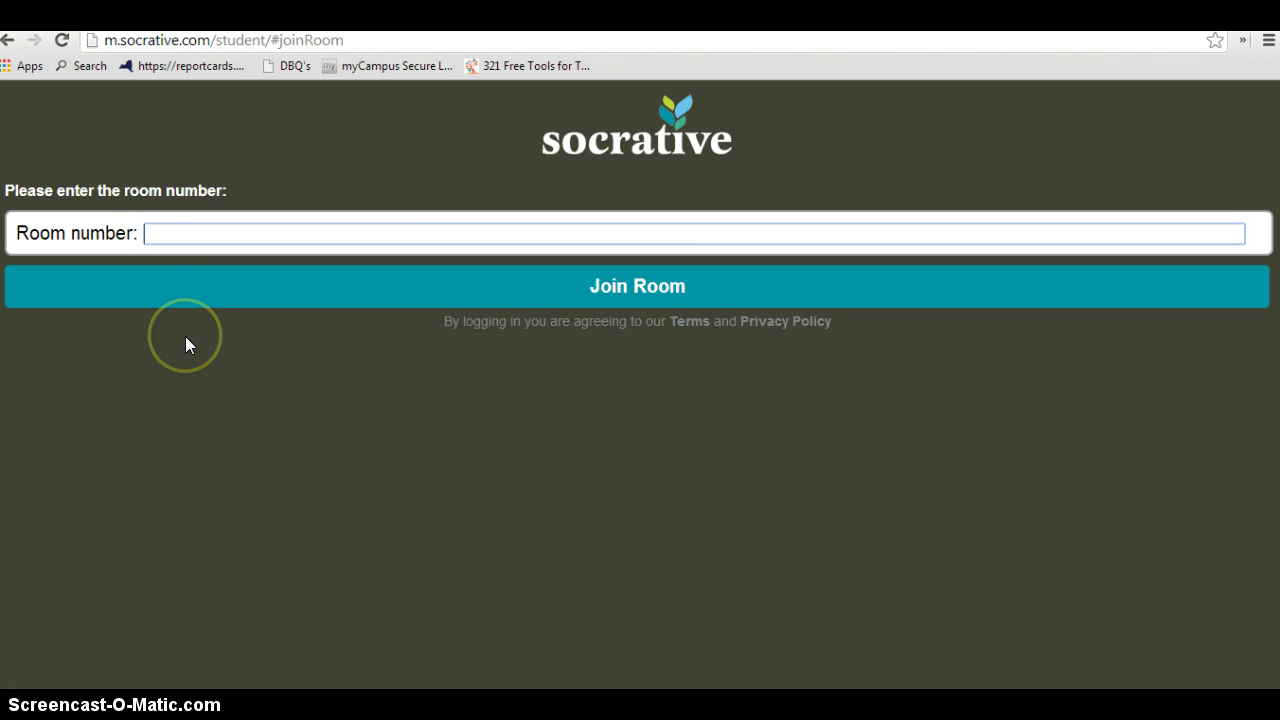
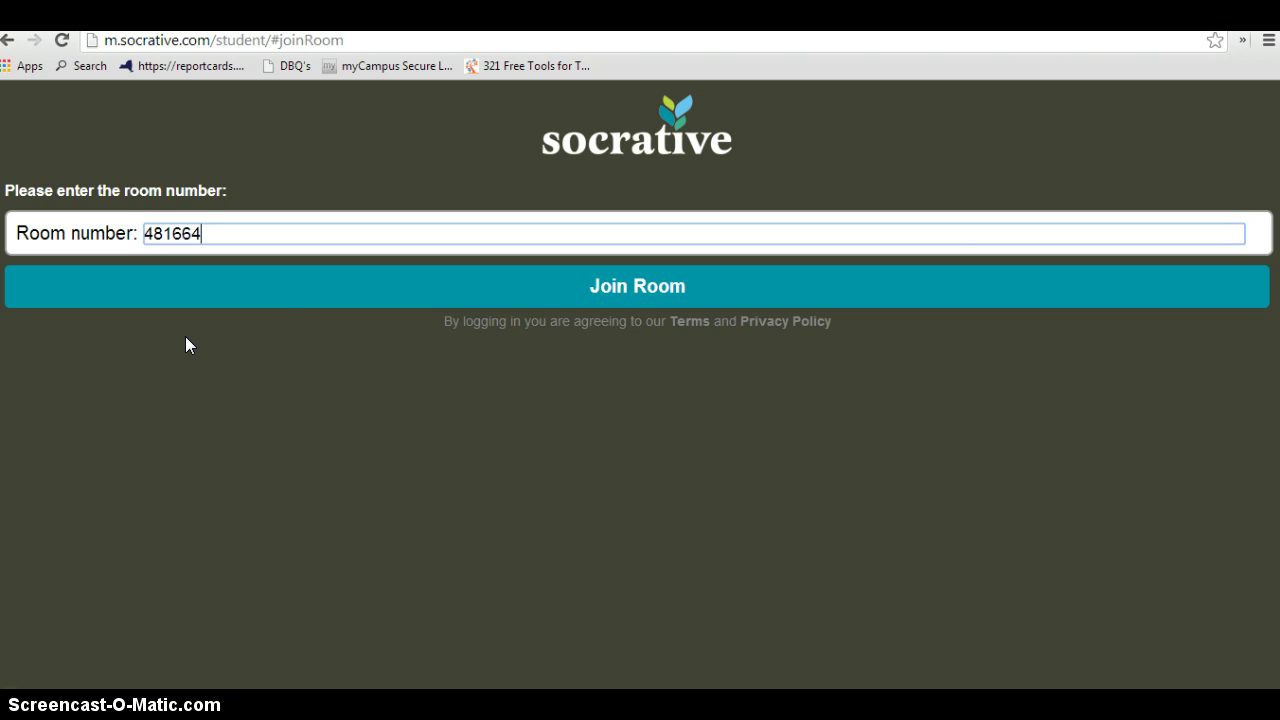
left_click(592, 303)
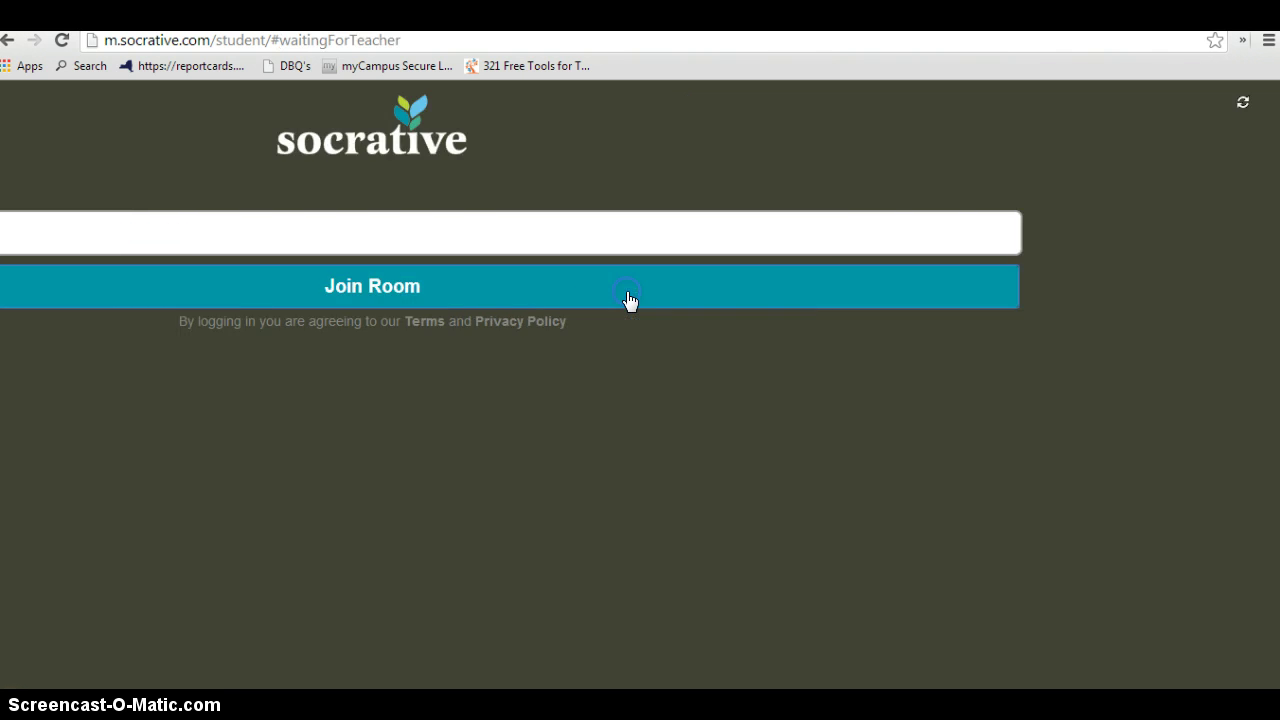